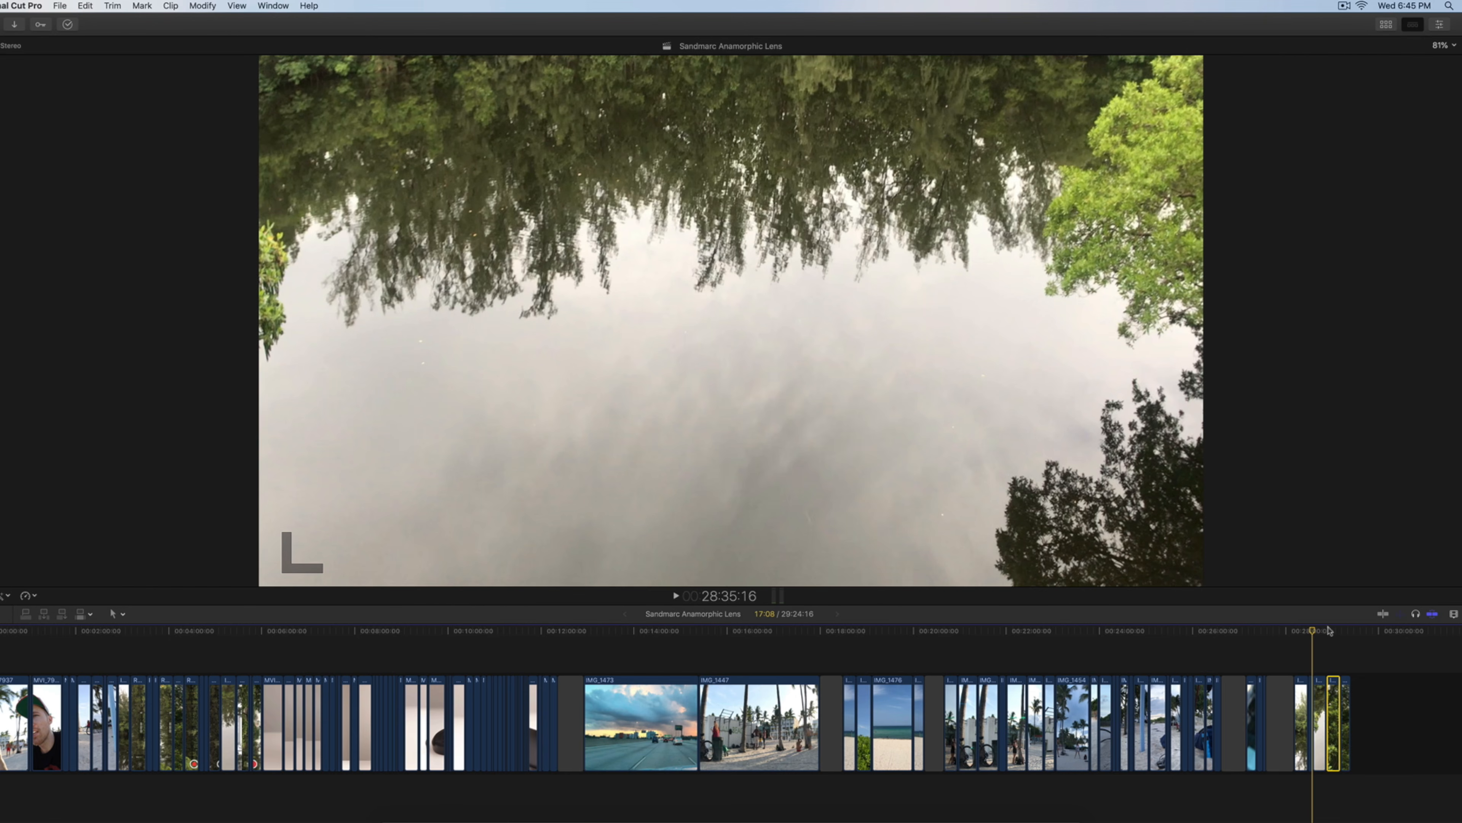
Step: Set the vertical scale of the IMG_1435 tree clip near the end of the timeline to 75.19%
{"action": "left_click", "coordinate": [1330, 631]}
{"action": "left_click_drag", "start_coordinate": [1331, 632], "coordinate": [1336, 630]}
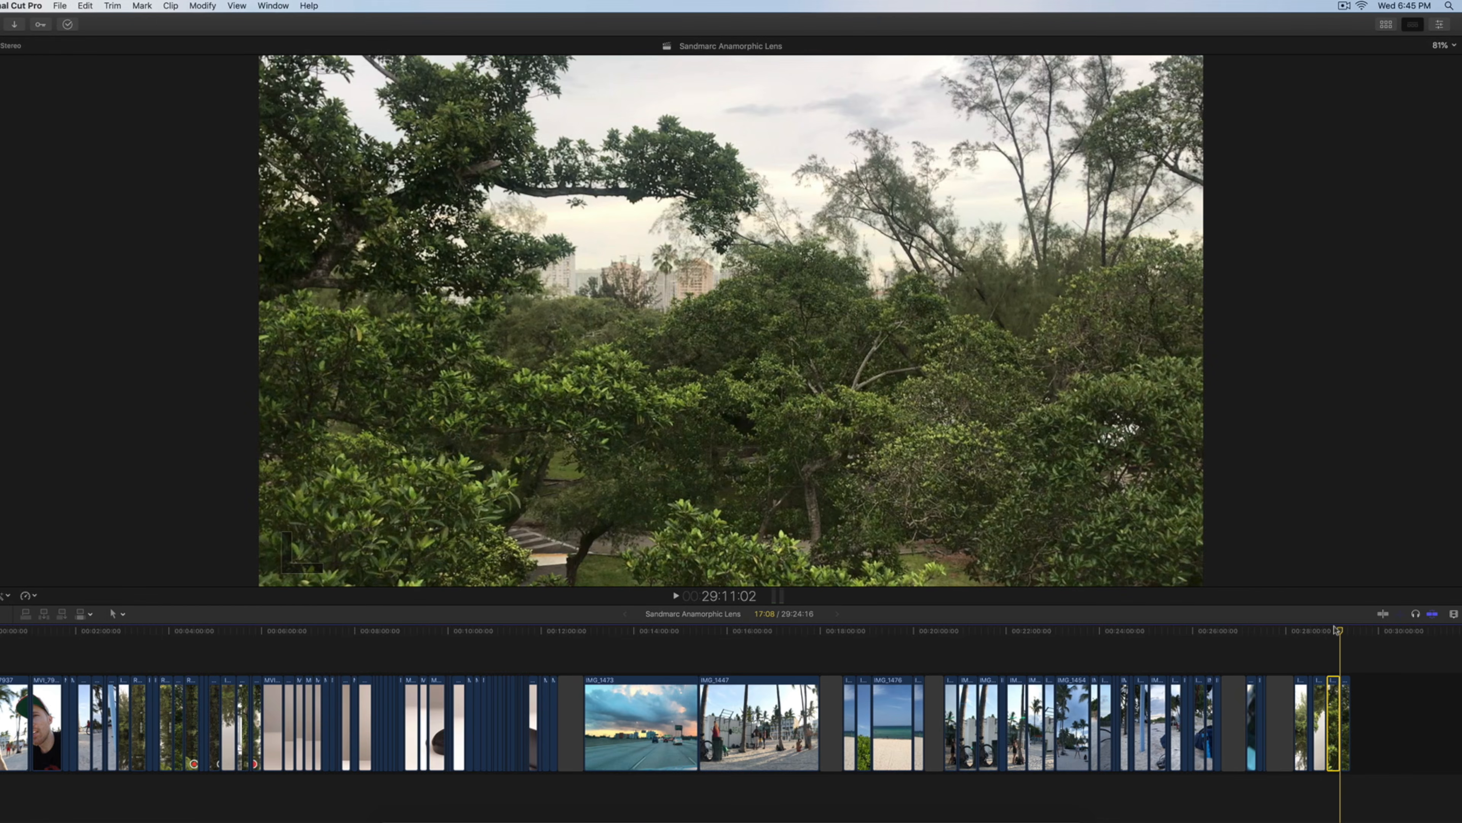
{"action": "key", "text": "super+equal"}
{"action": "key", "text": "super+equal"}
{"action": "key", "text": "super+equal"}
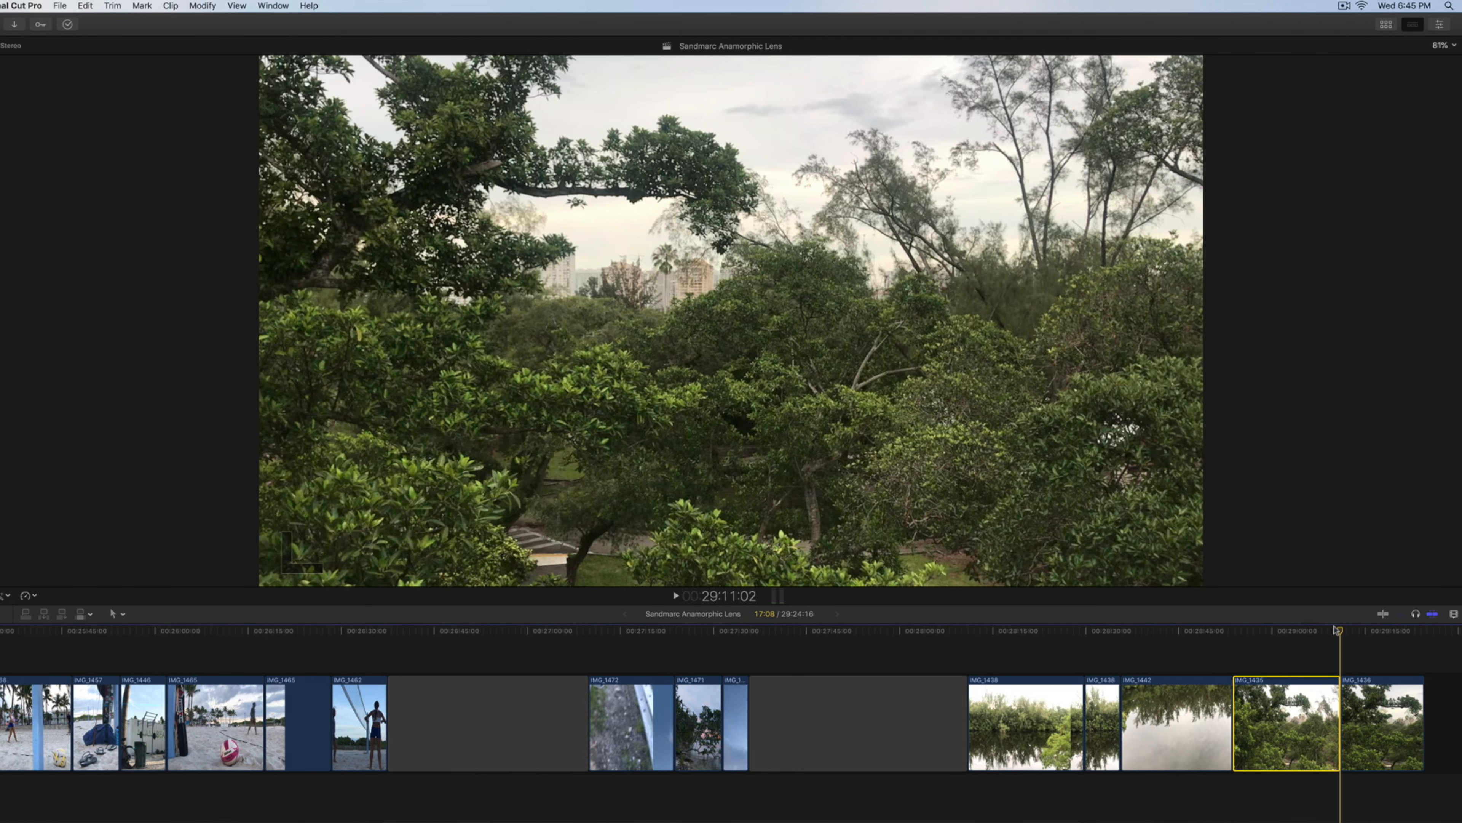
{"action": "left_click", "coordinate": [1372, 631]}
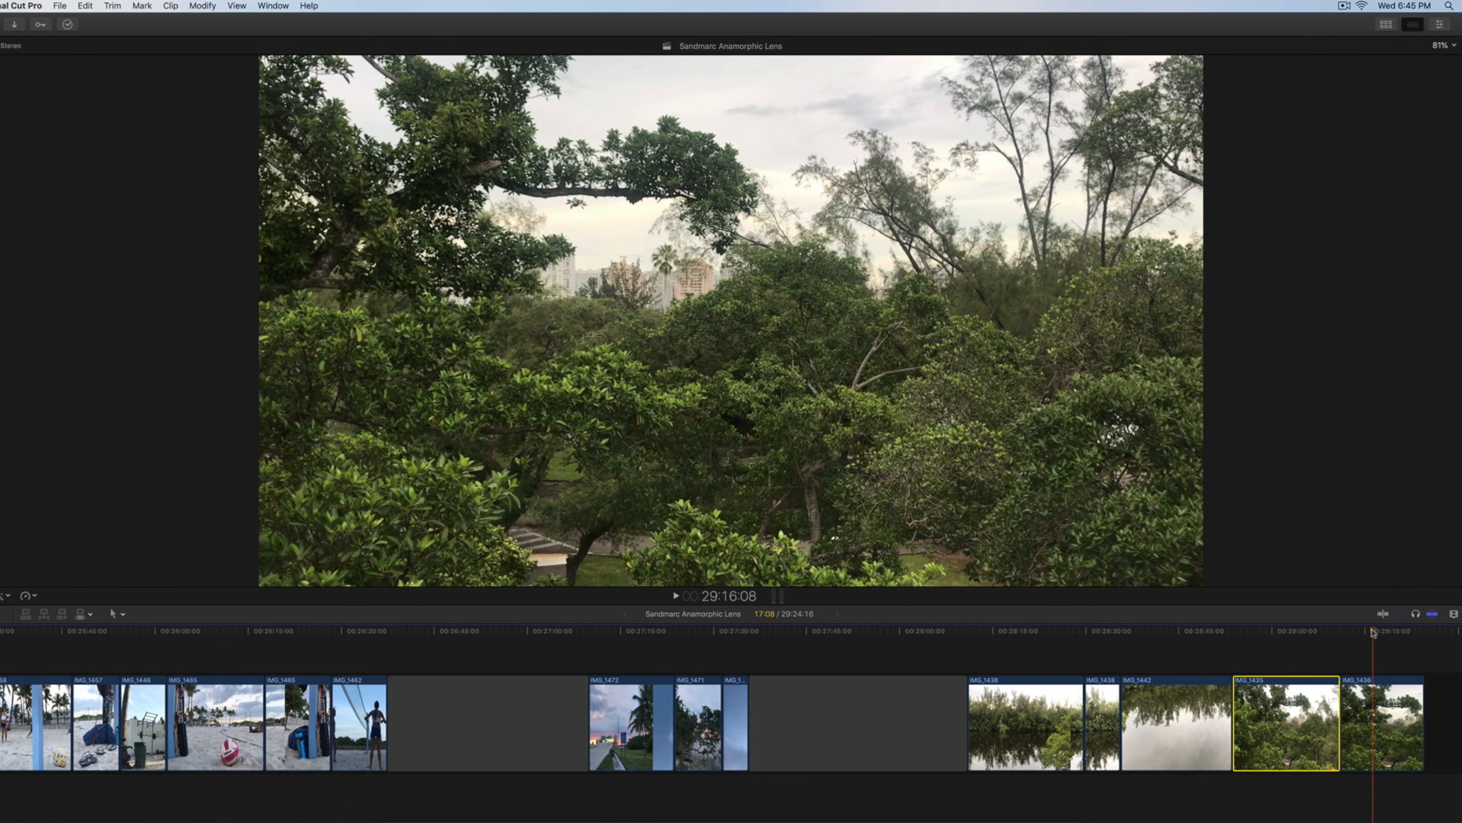
{"action": "left_click", "coordinate": [1275, 631]}
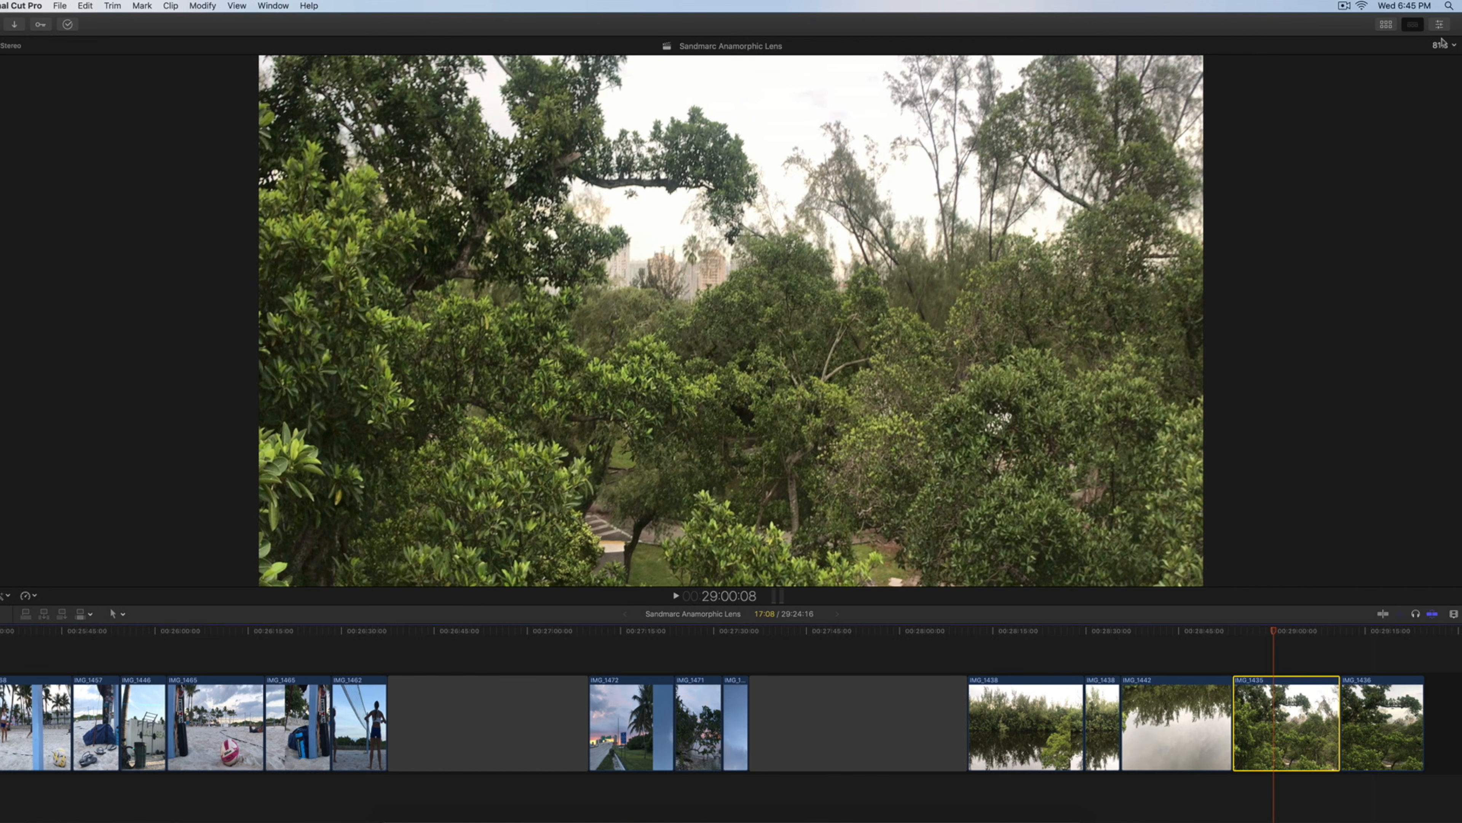
{"action": "left_click", "coordinate": [1440, 26]}
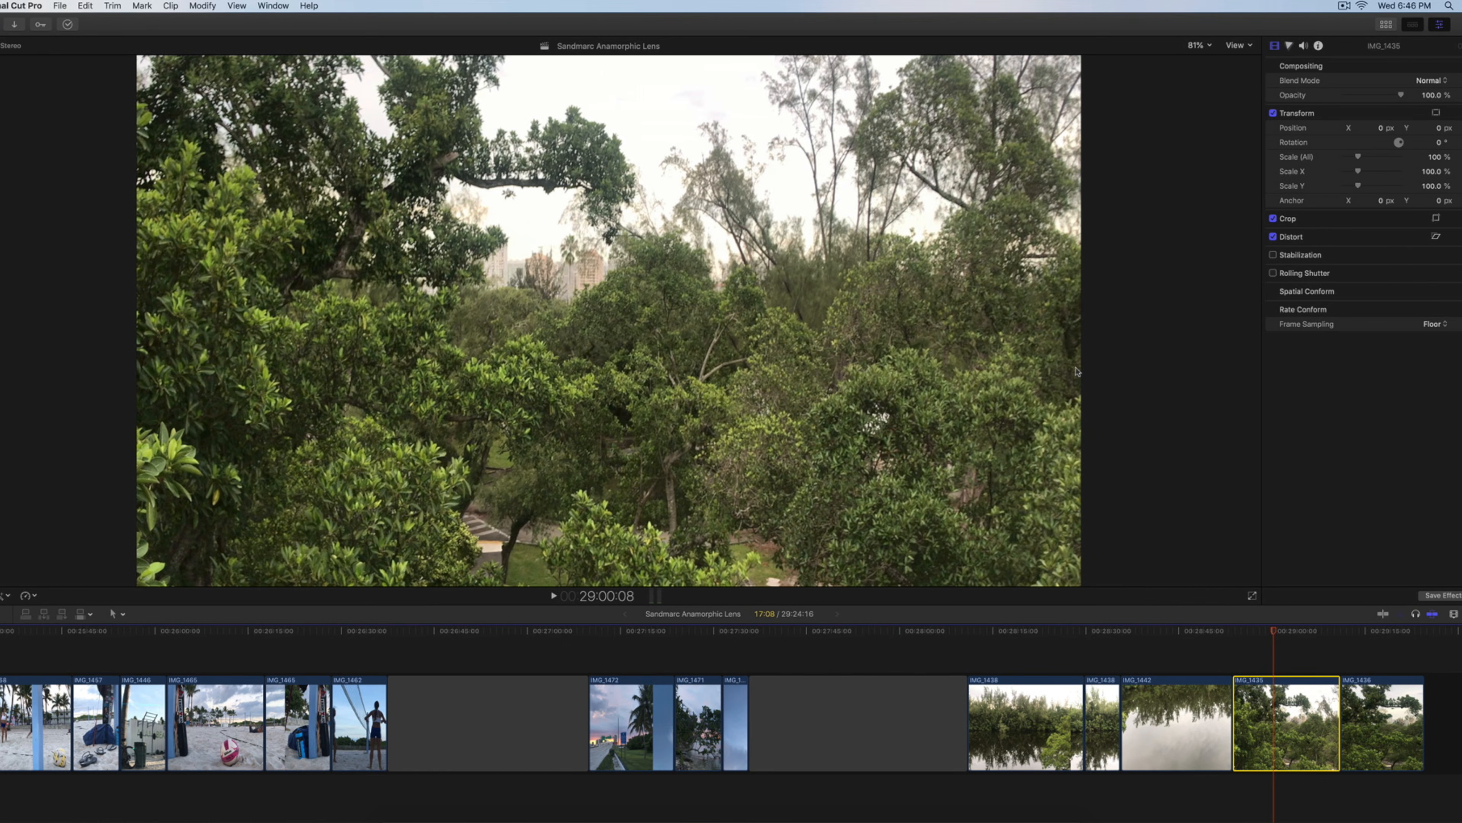
{"action": "left_click", "coordinate": [1431, 187]}
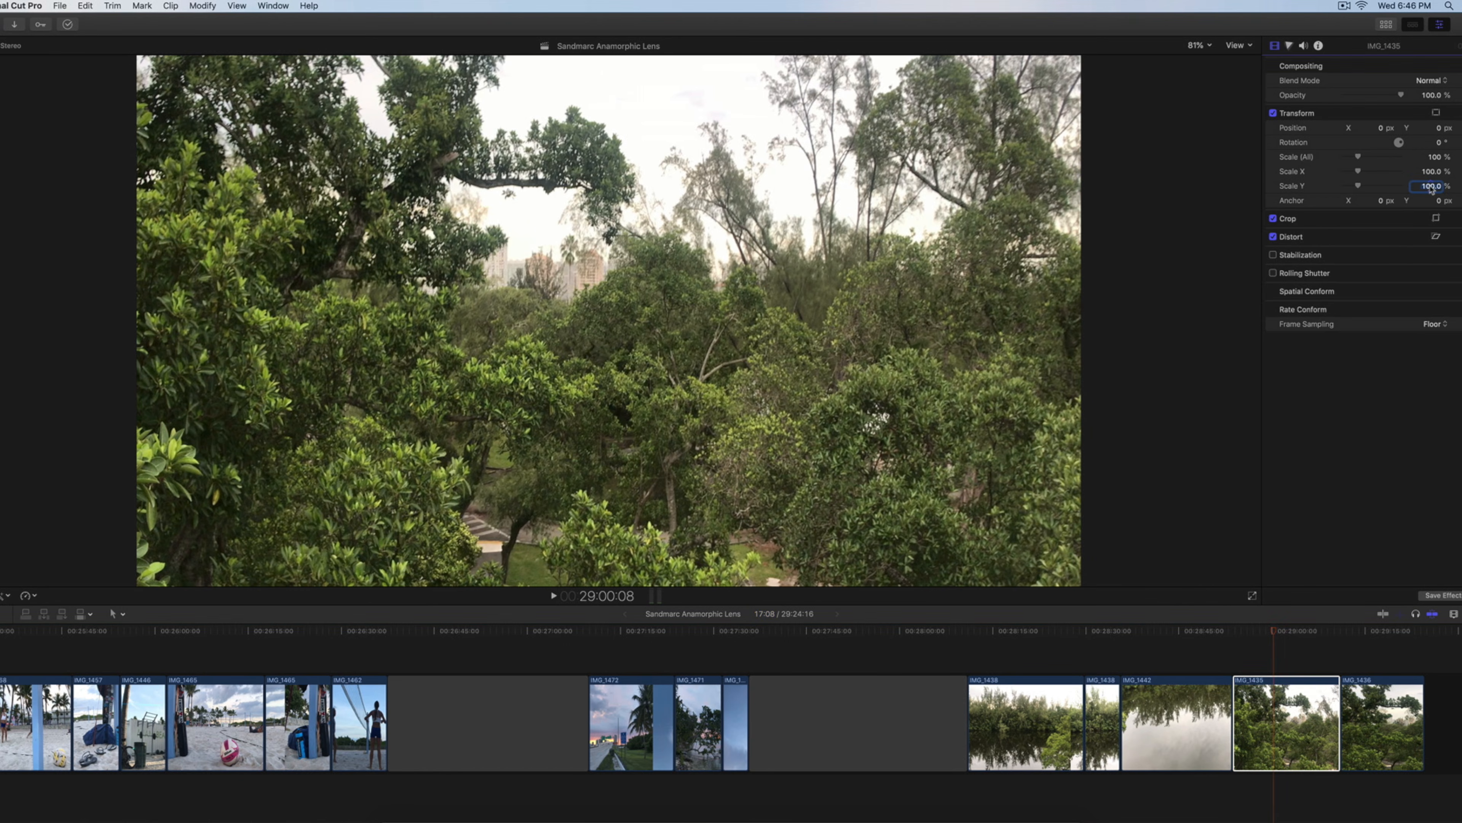
{"action": "double_click", "coordinate": [1431, 187]}
{"action": "type", "text": "75.19"}
{"action": "key", "text": "Return"}
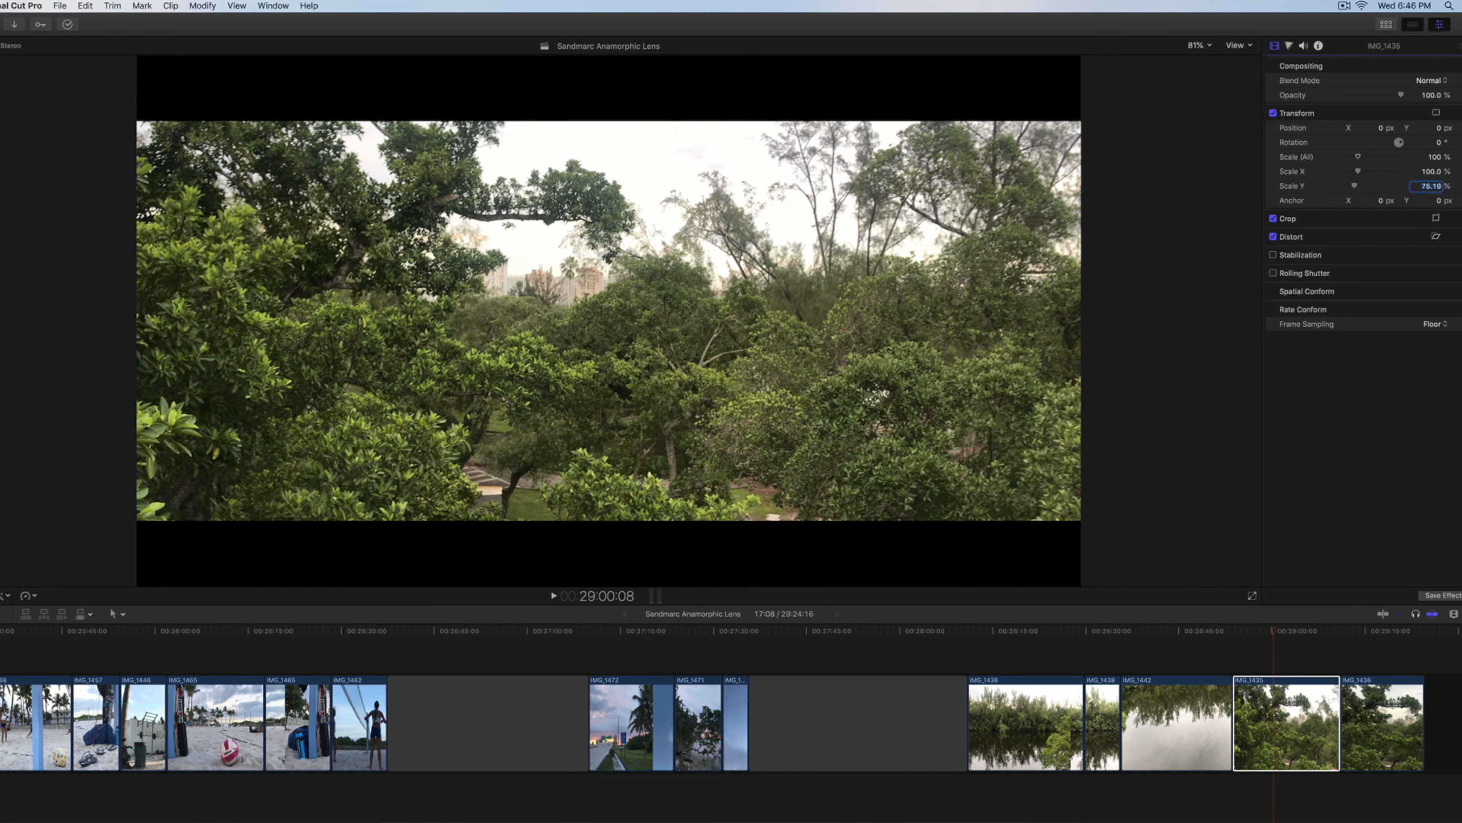
{"action": "key", "text": "shift+t"}
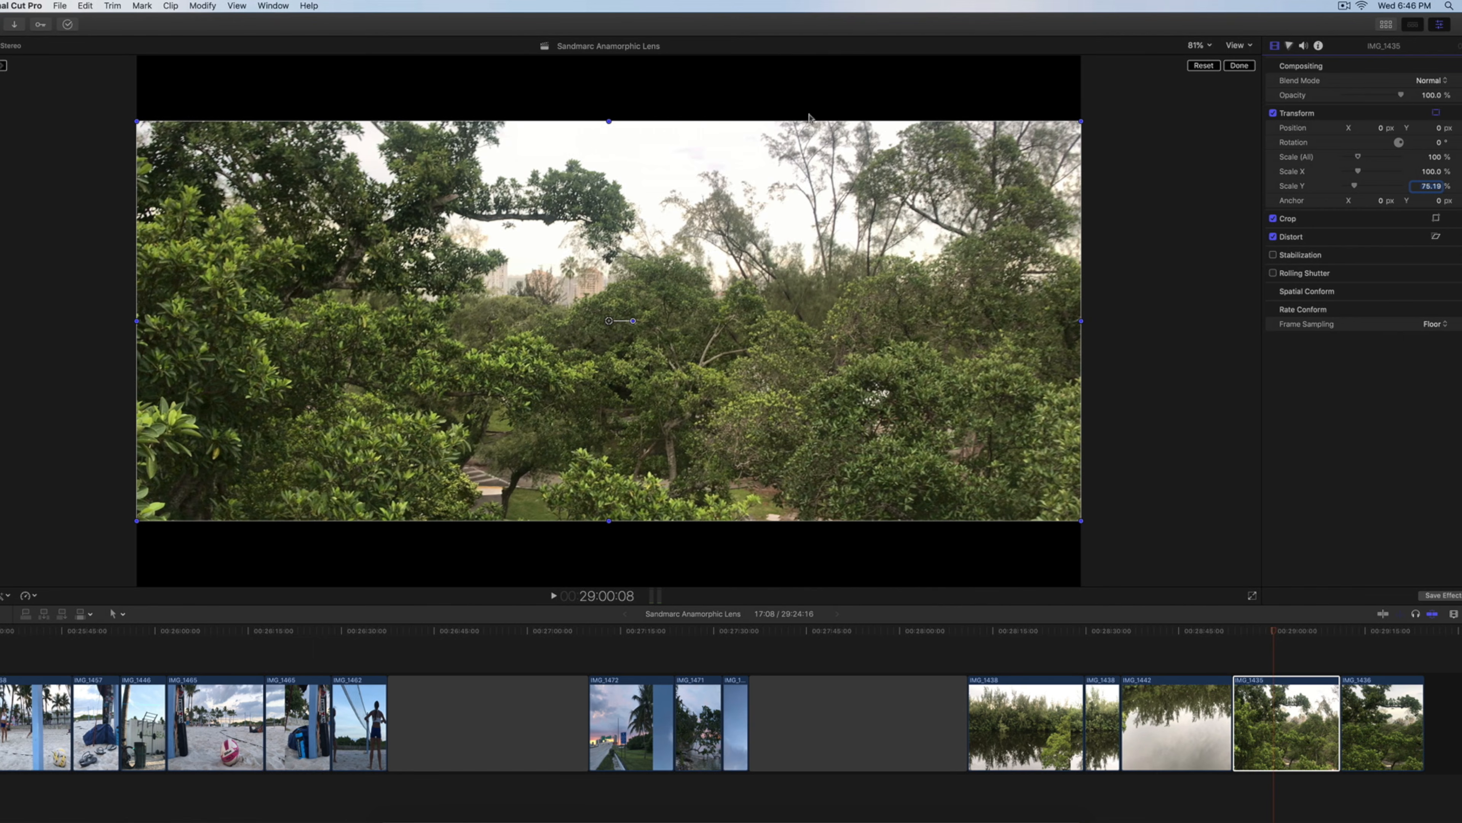
{"action": "left_click", "coordinate": [4, 596]}
{"action": "left_click", "coordinate": [1239, 65]}
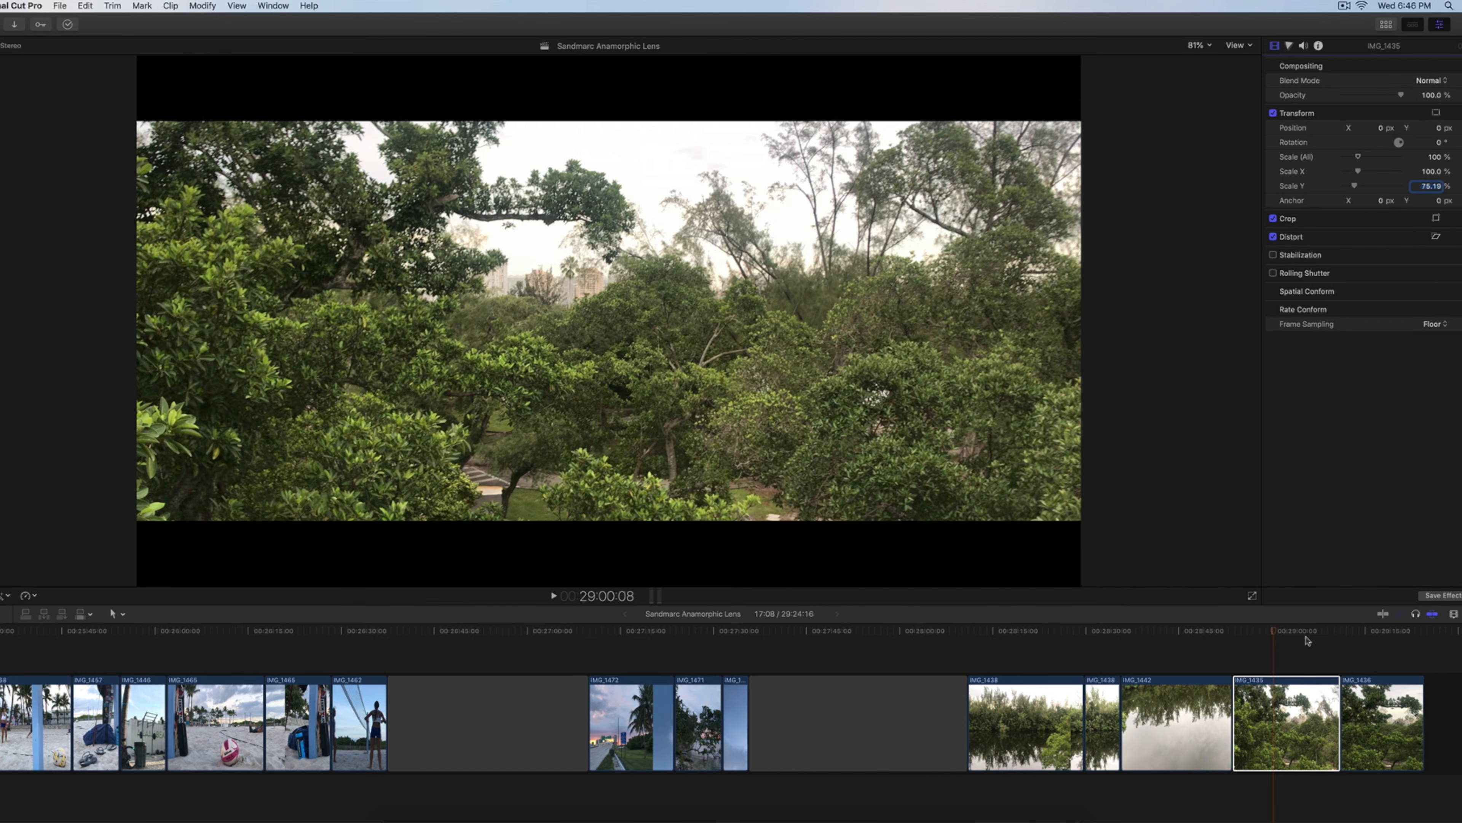
Step: Copy IMG_1435 and paste only its Scale attribute onto all the timeline clips from the sunset highway clip up to it
{"action": "left_click", "coordinate": [1289, 716]}
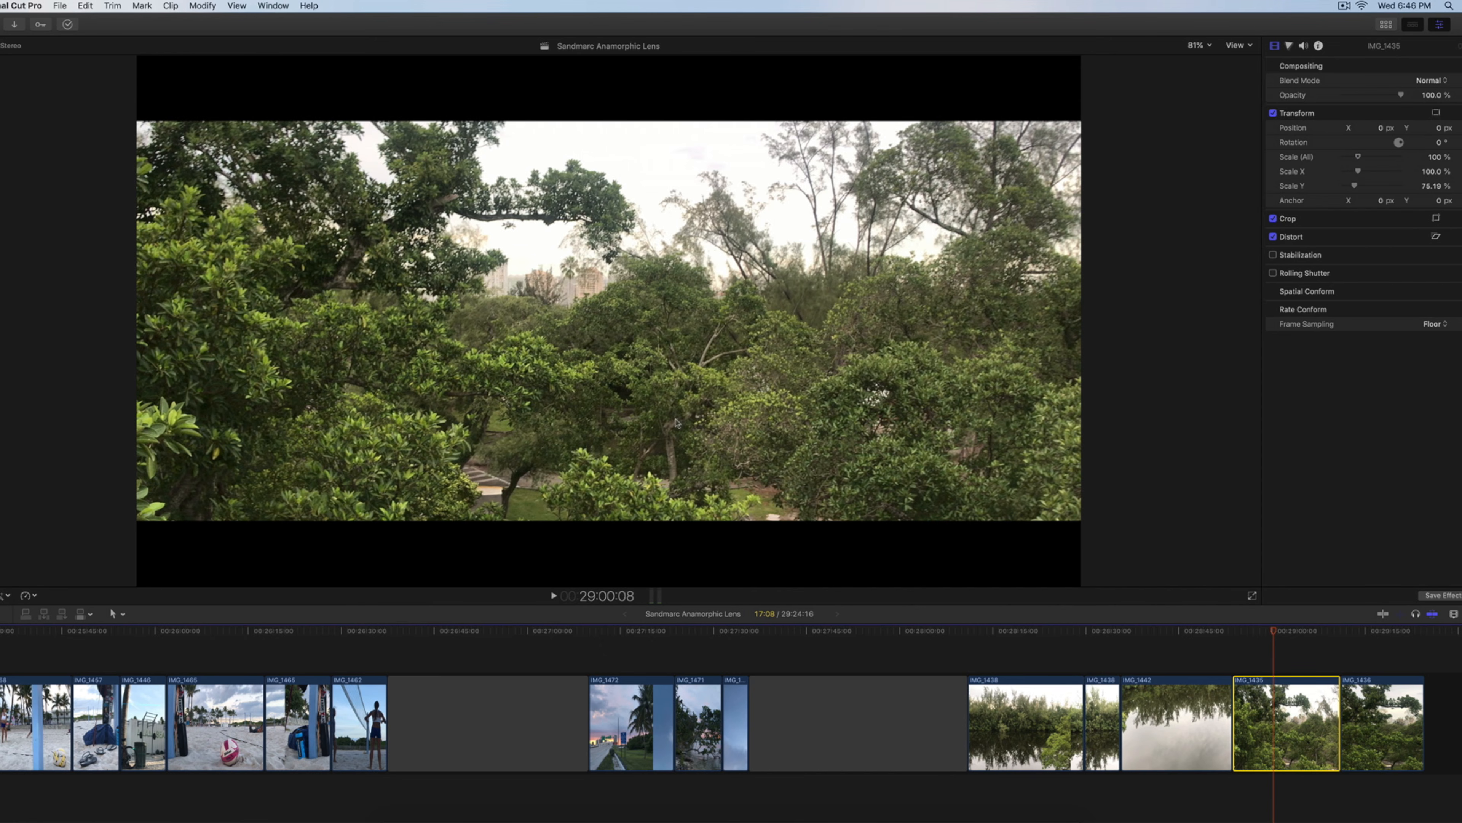
{"action": "key", "text": "shift+z"}
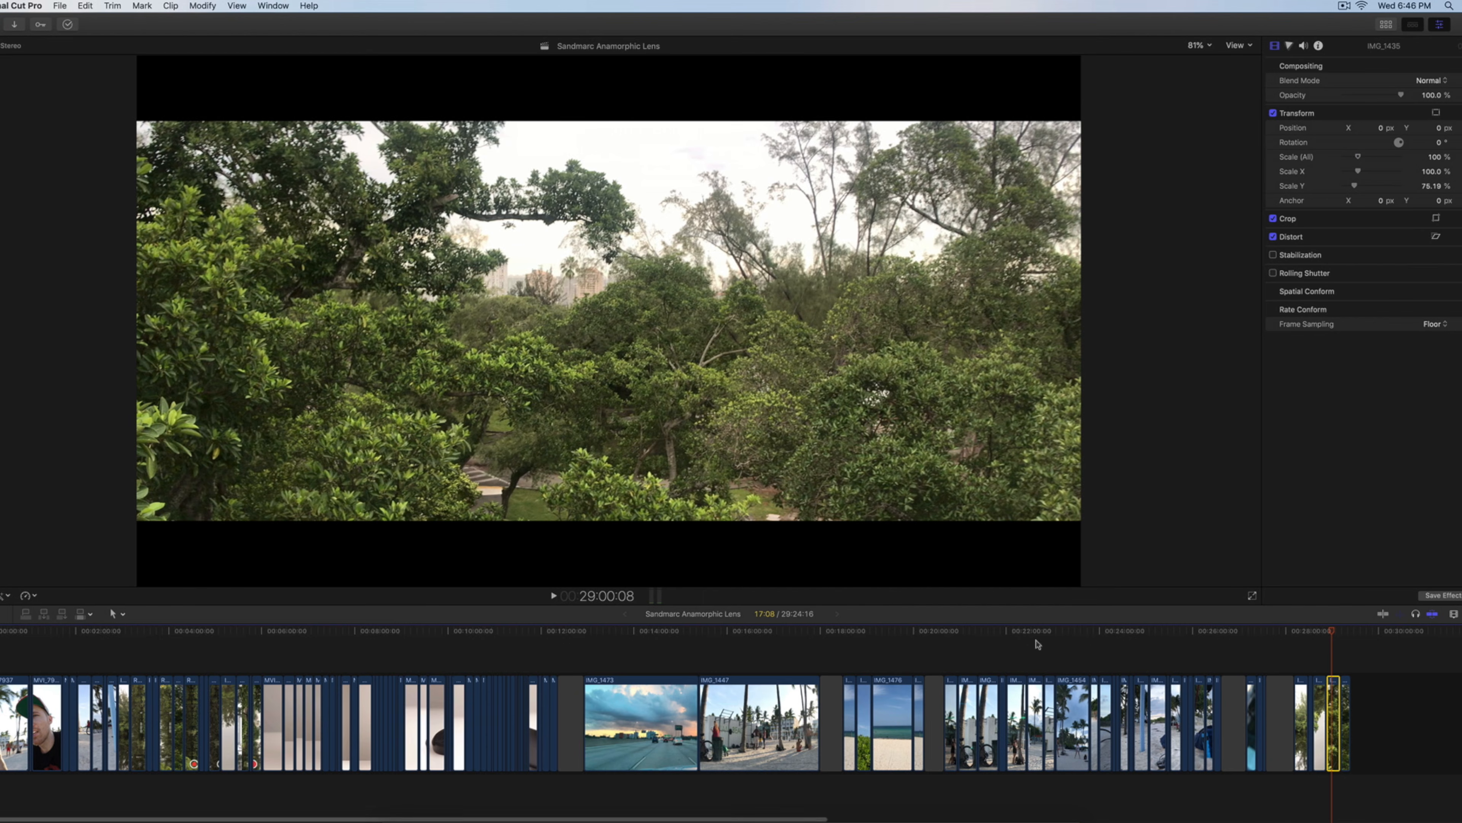
{"action": "left_click_drag", "start_coordinate": [1322, 657], "coordinate": [590, 759]}
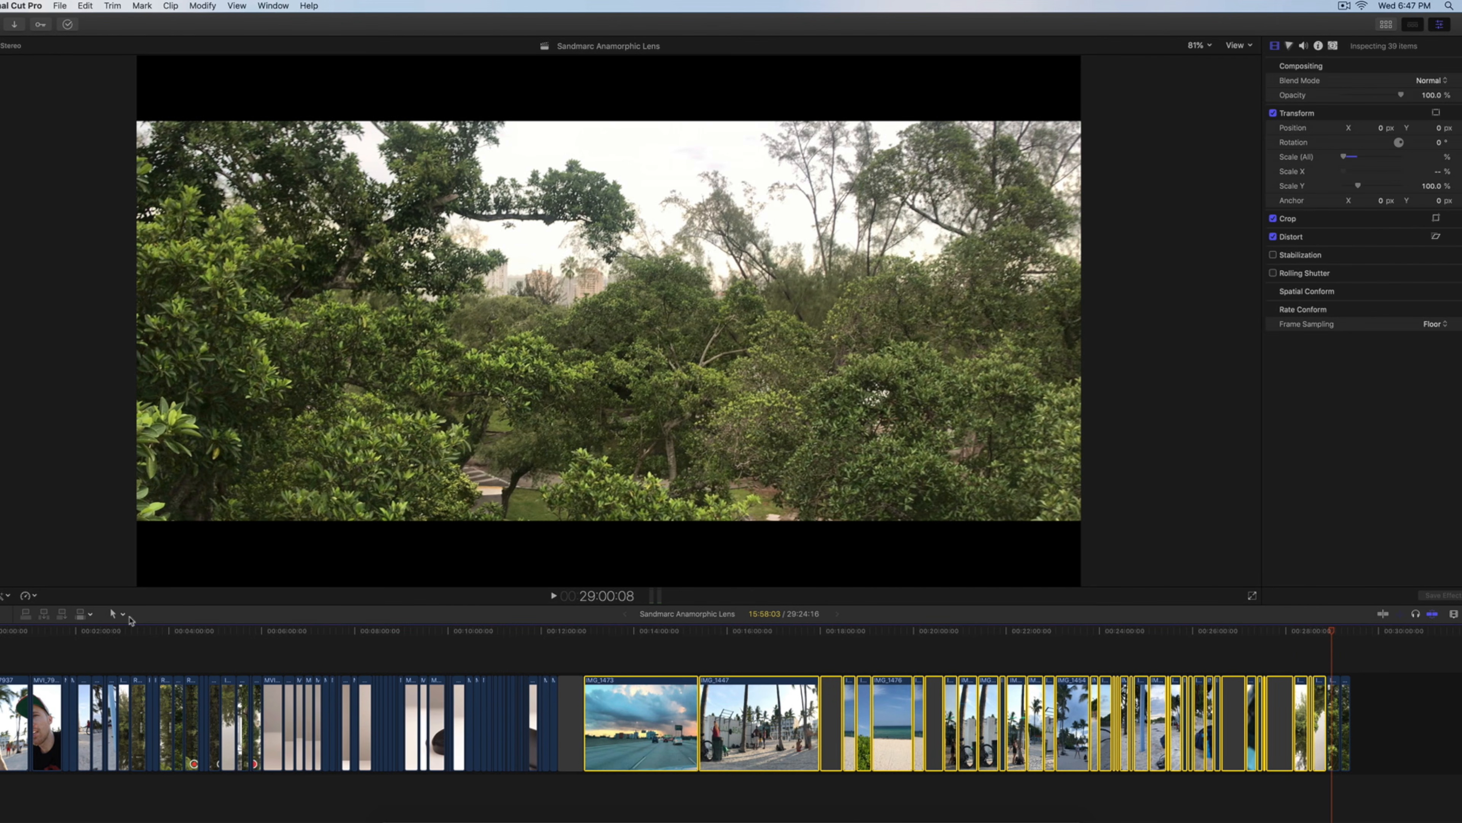
{"action": "left_click", "coordinate": [88, 6]}
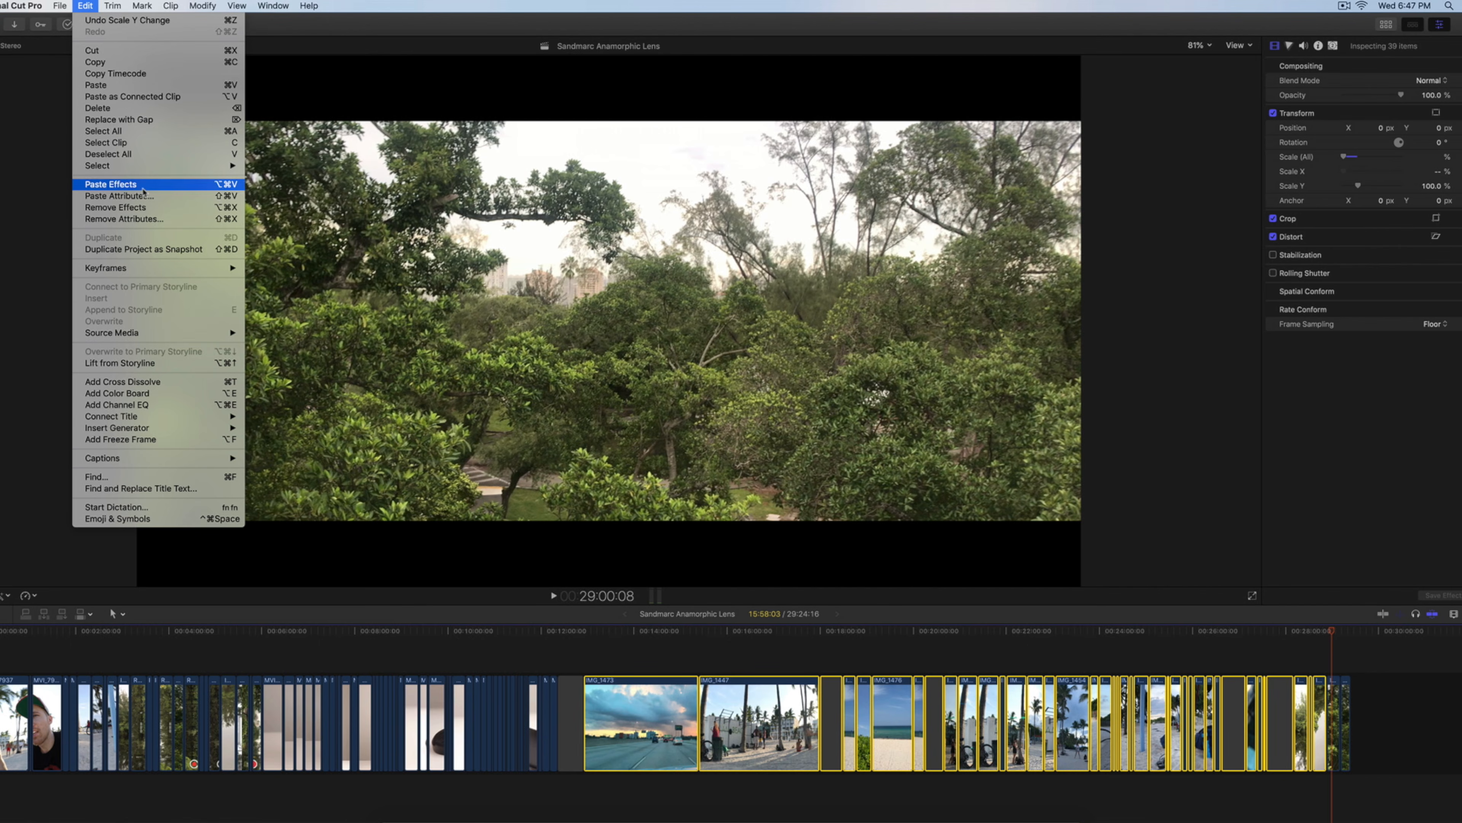
{"action": "left_click", "coordinate": [144, 196]}
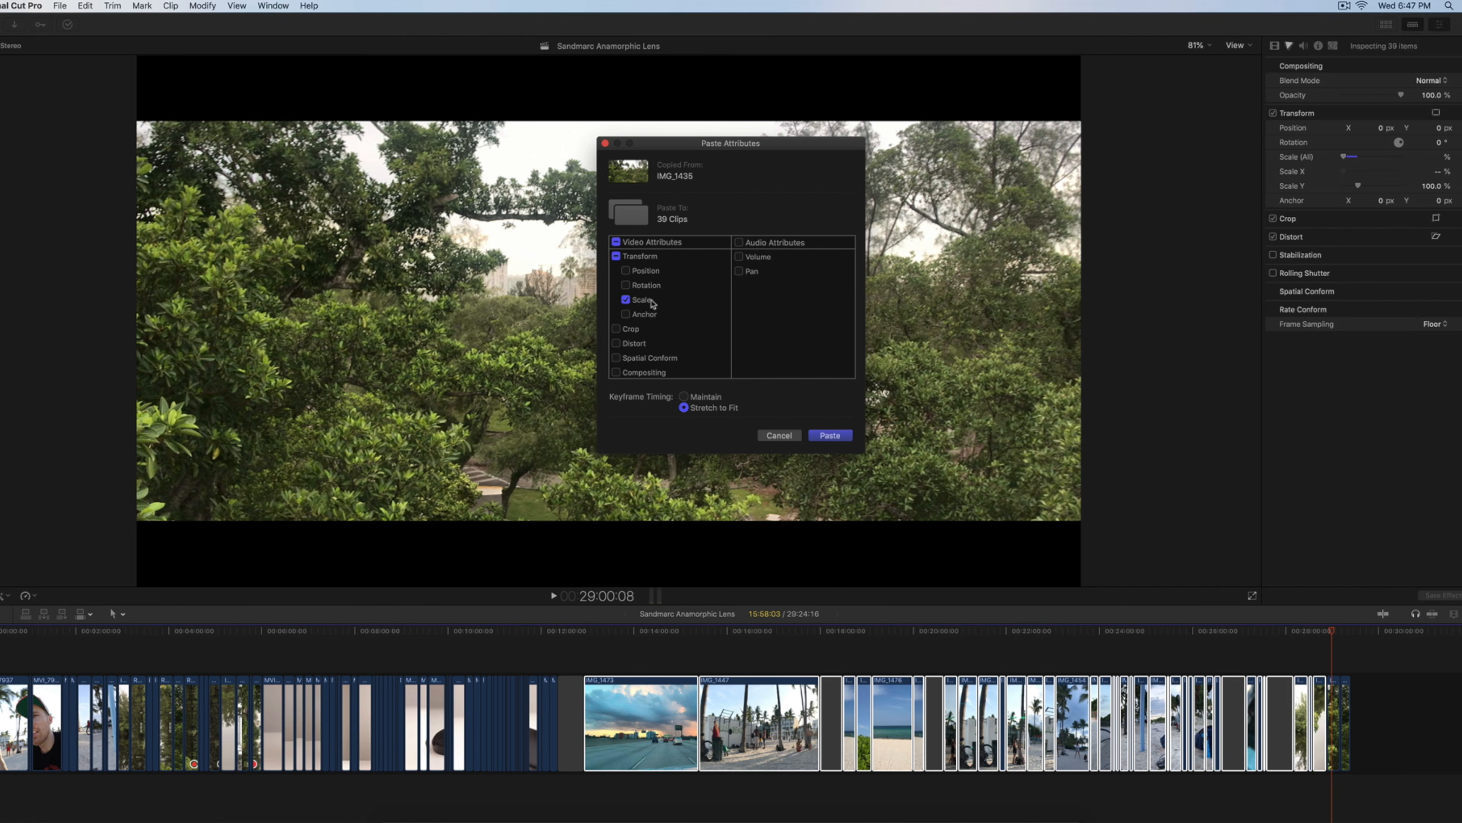
{"action": "scroll", "coordinate": [662, 305], "scroll_direction": "down", "scroll_amount": 1}
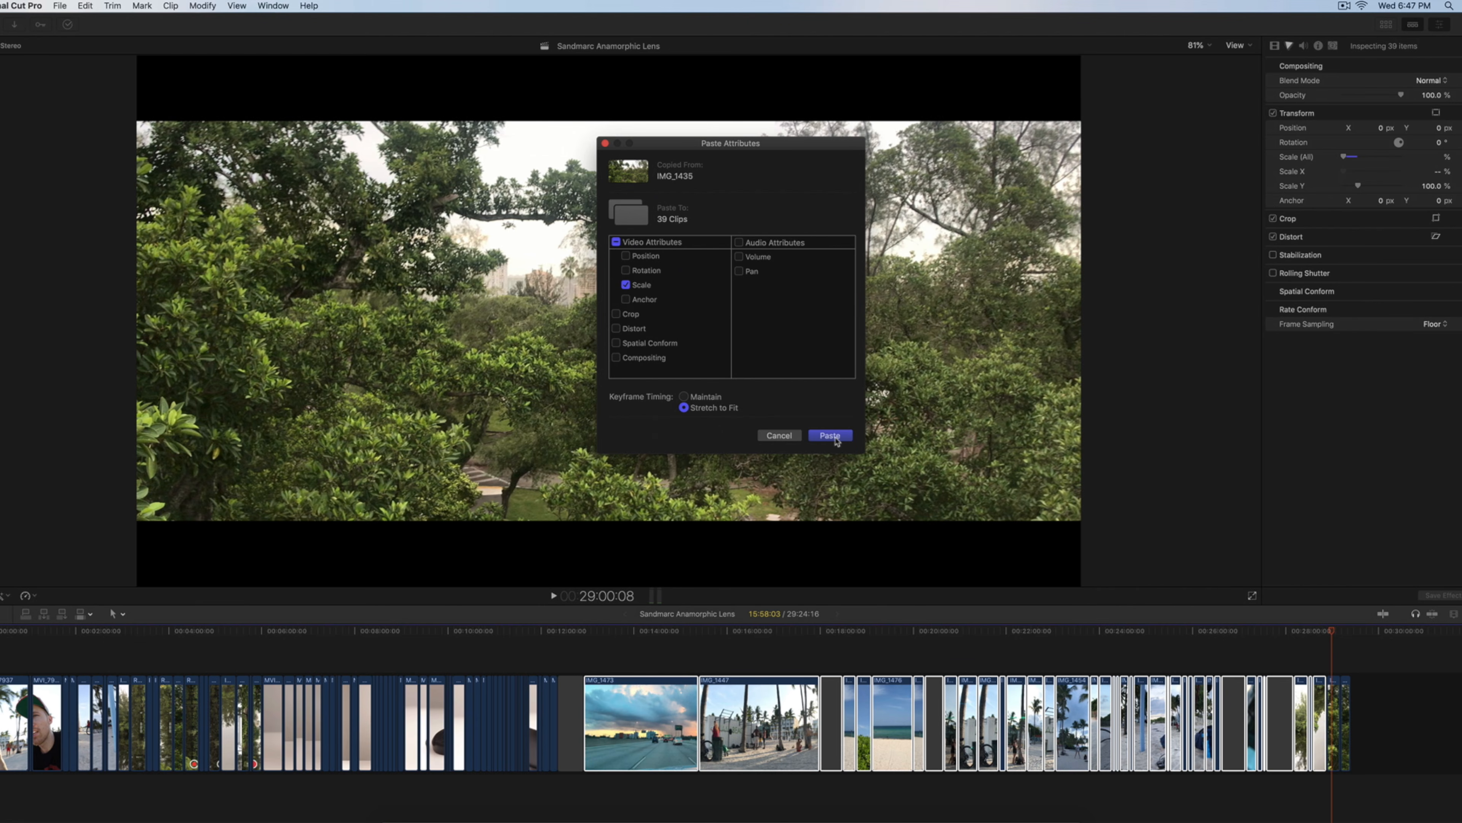
{"action": "left_click", "coordinate": [829, 436]}
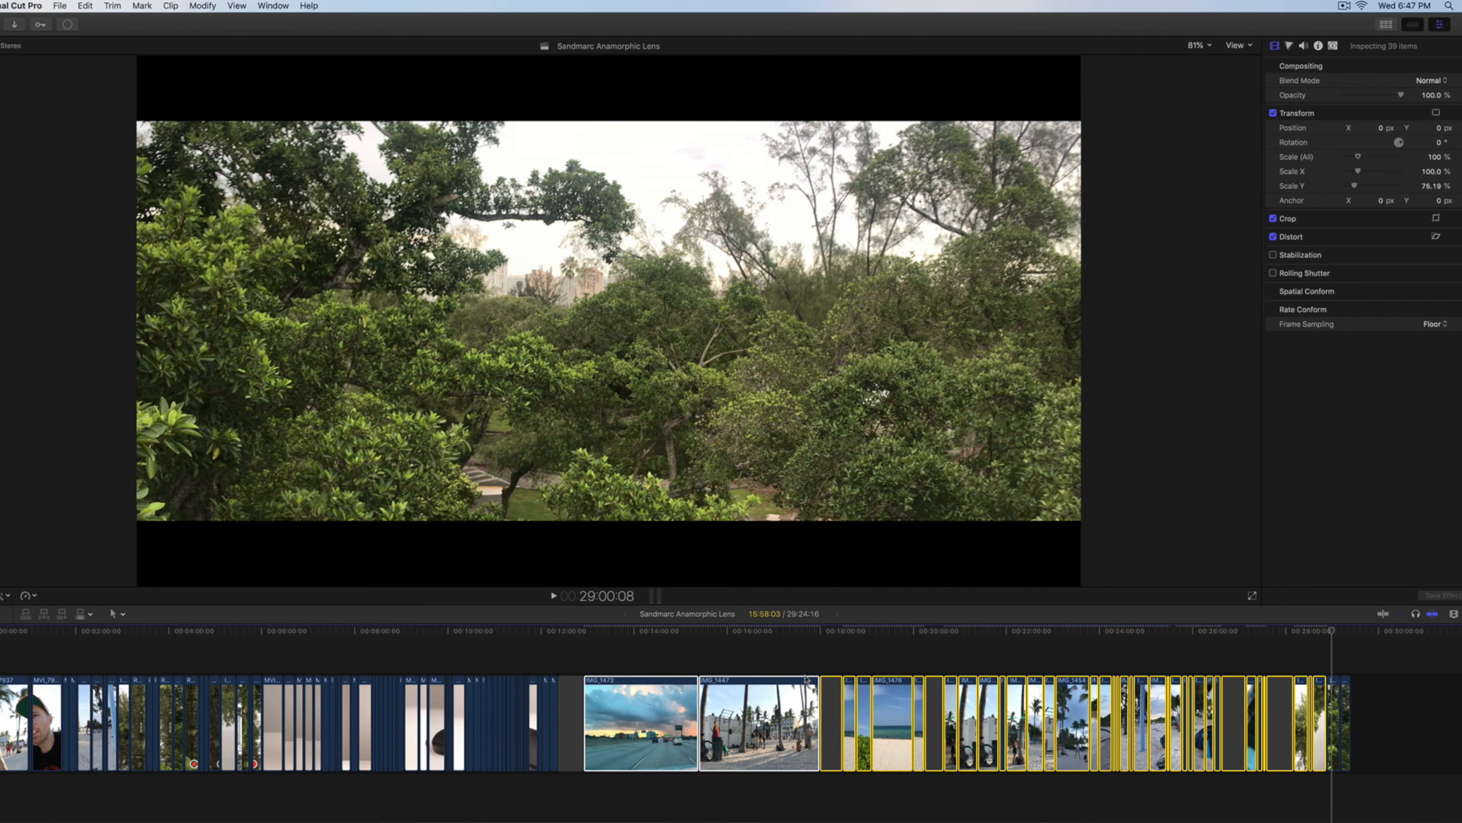
Step: Check the desqueezed picture at several points along the timeline, from the highway clip to the lake clip
{"action": "left_click", "coordinate": [642, 631]}
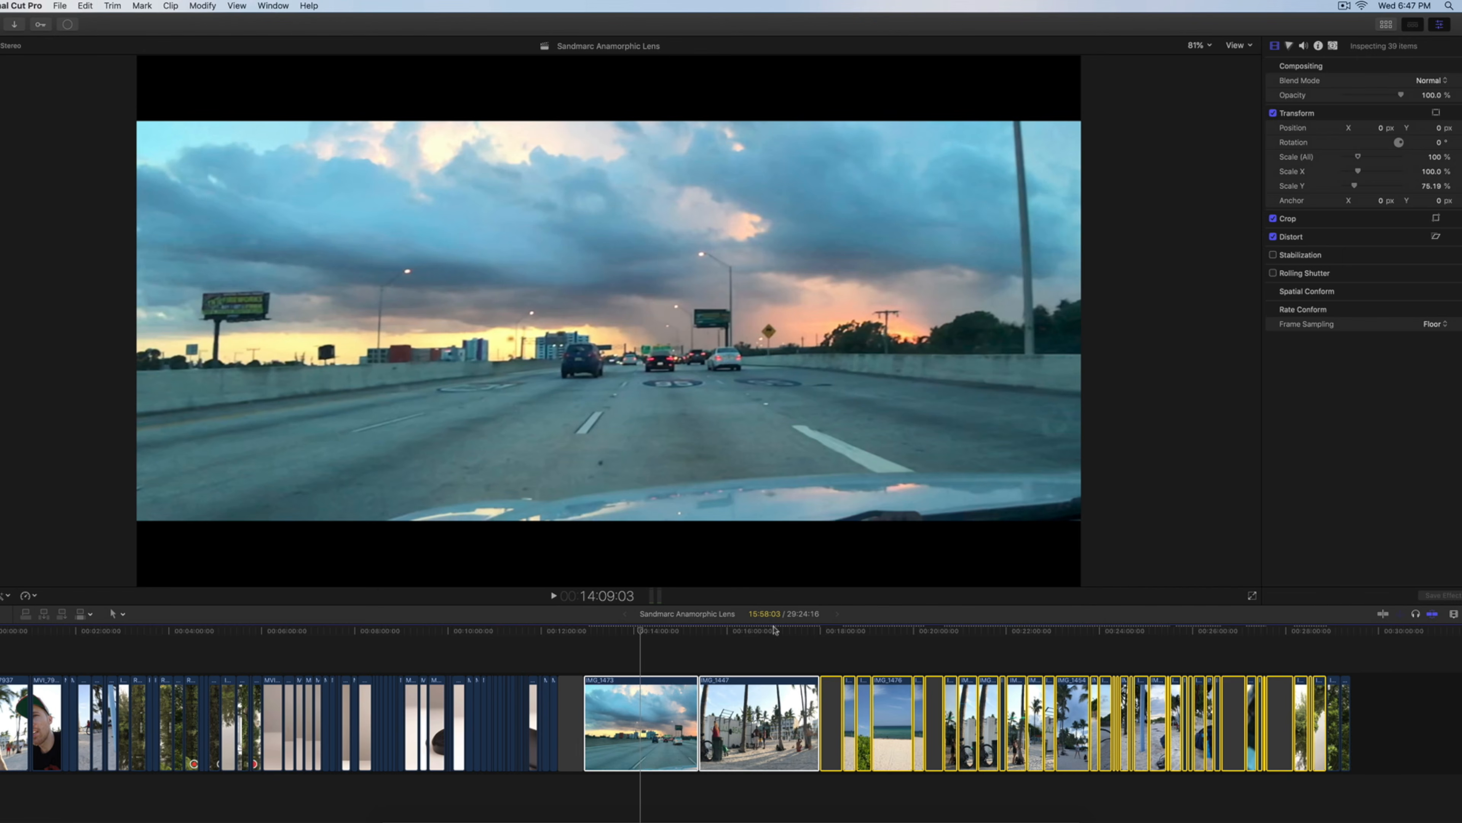
{"action": "left_click", "coordinate": [772, 631]}
{"action": "left_click", "coordinate": [984, 633]}
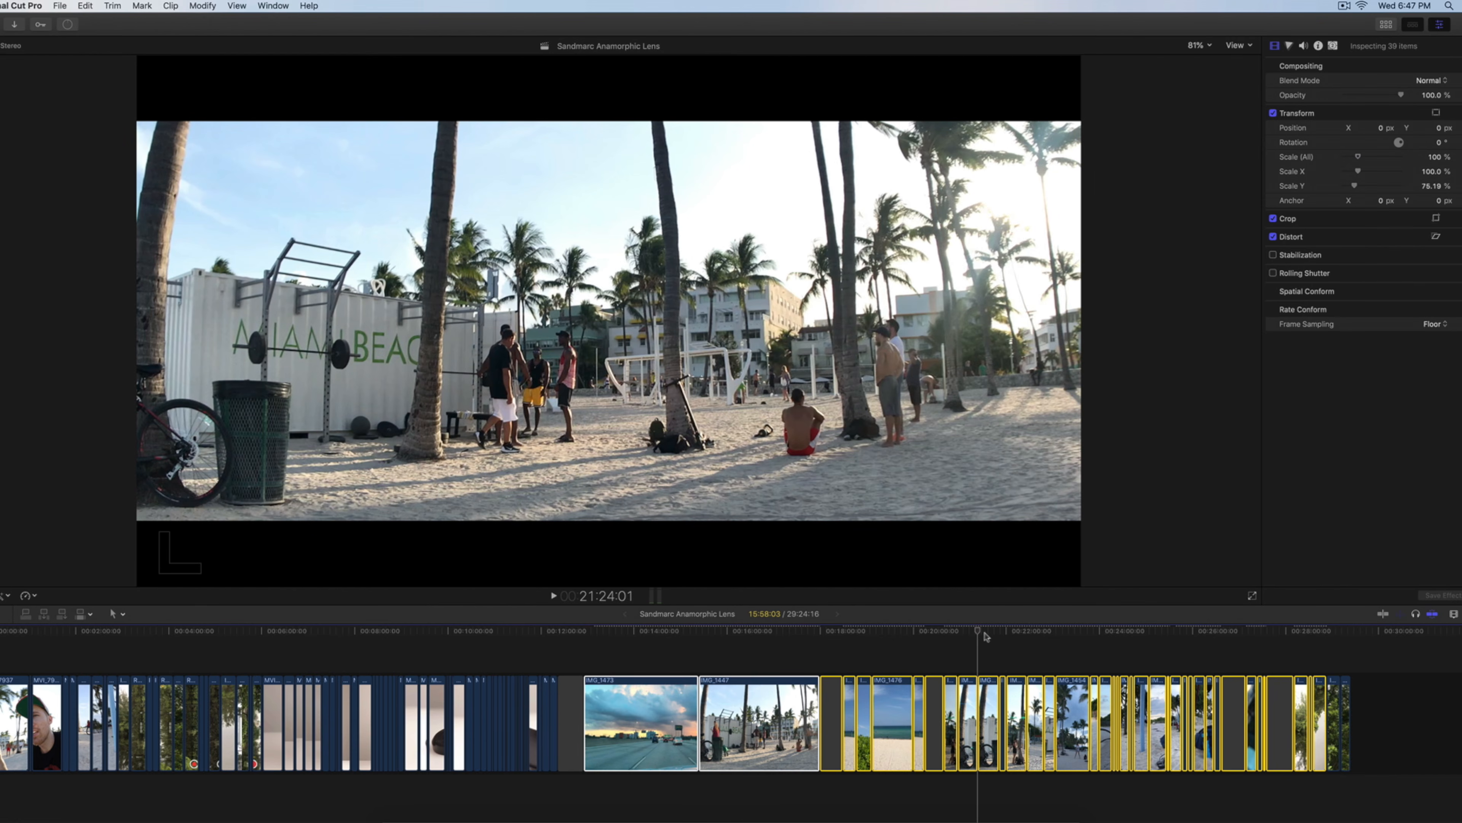
{"action": "left_click", "coordinate": [1091, 634]}
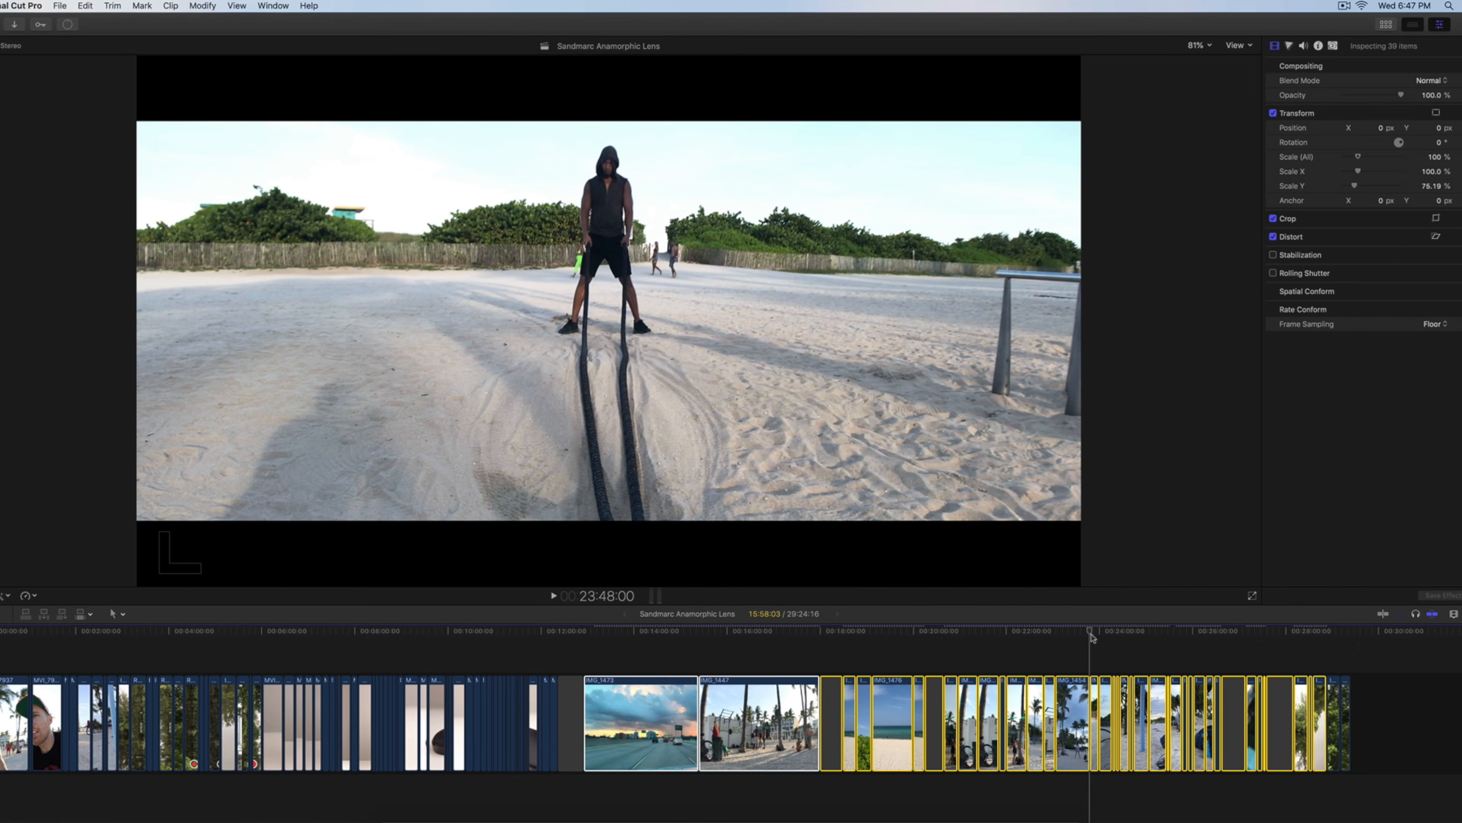
{"action": "left_click", "coordinate": [1147, 641]}
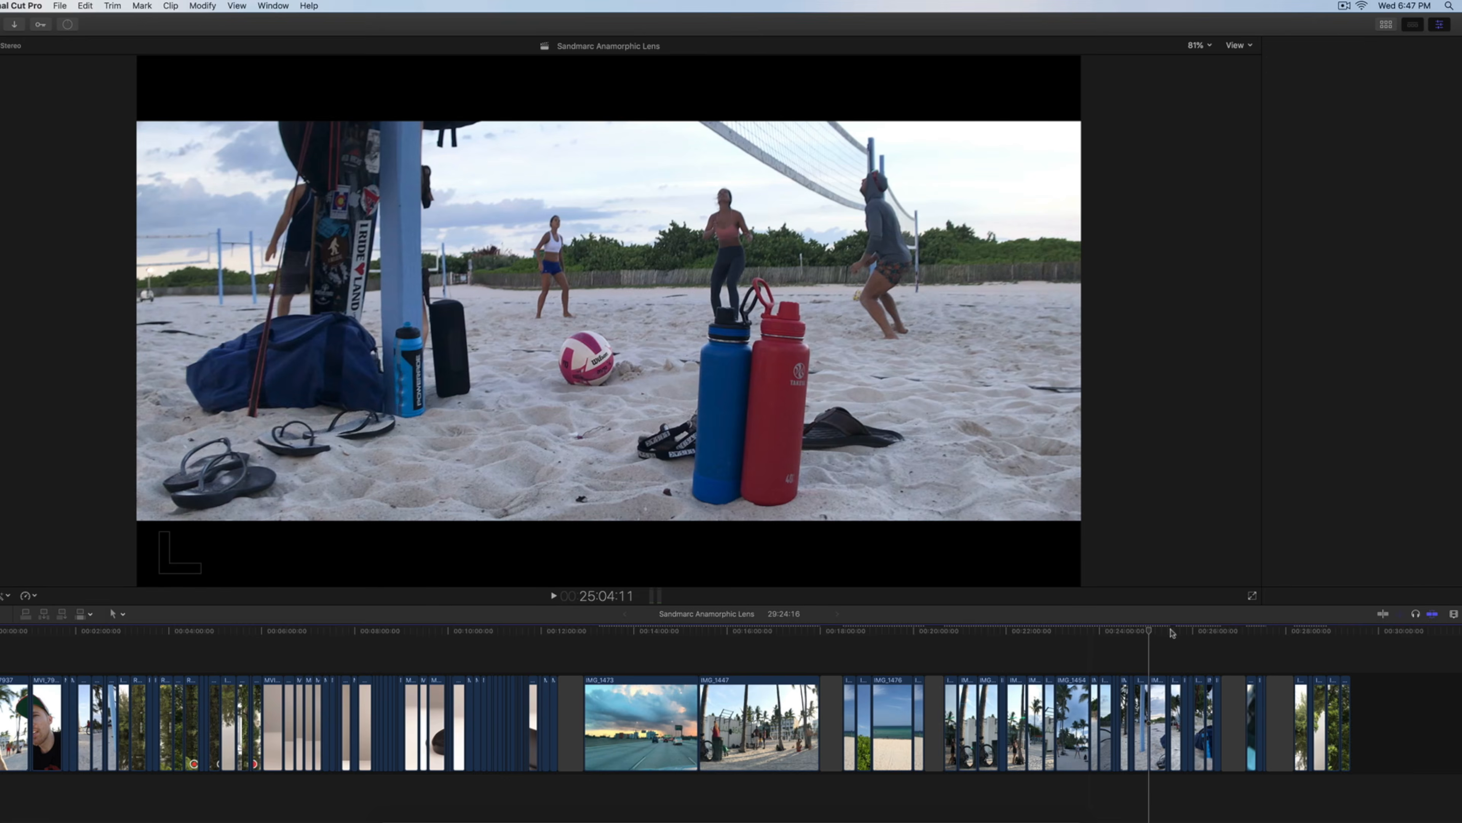
{"action": "left_click", "coordinate": [1196, 632]}
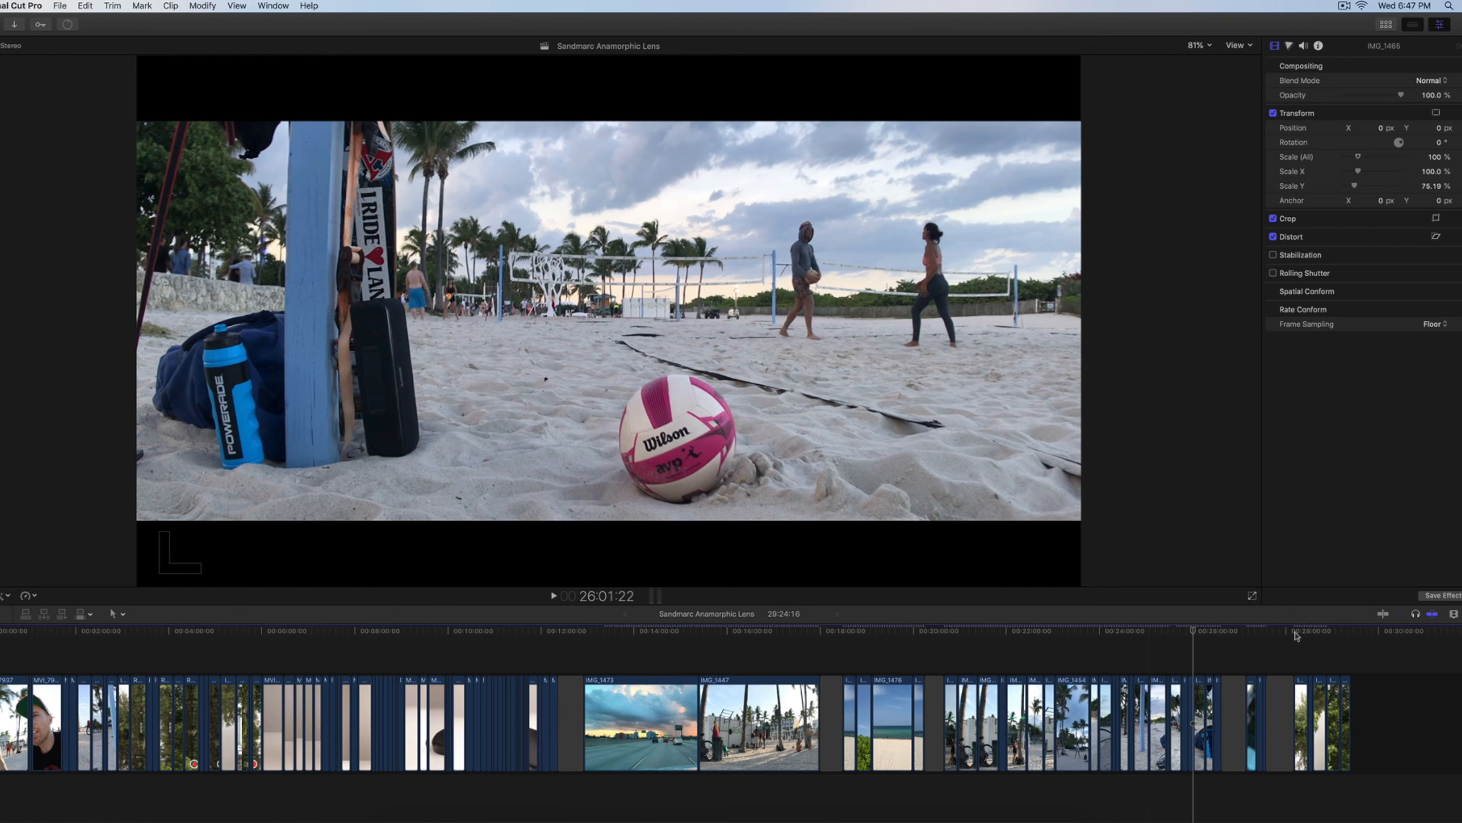
{"action": "left_click", "coordinate": [1309, 636]}
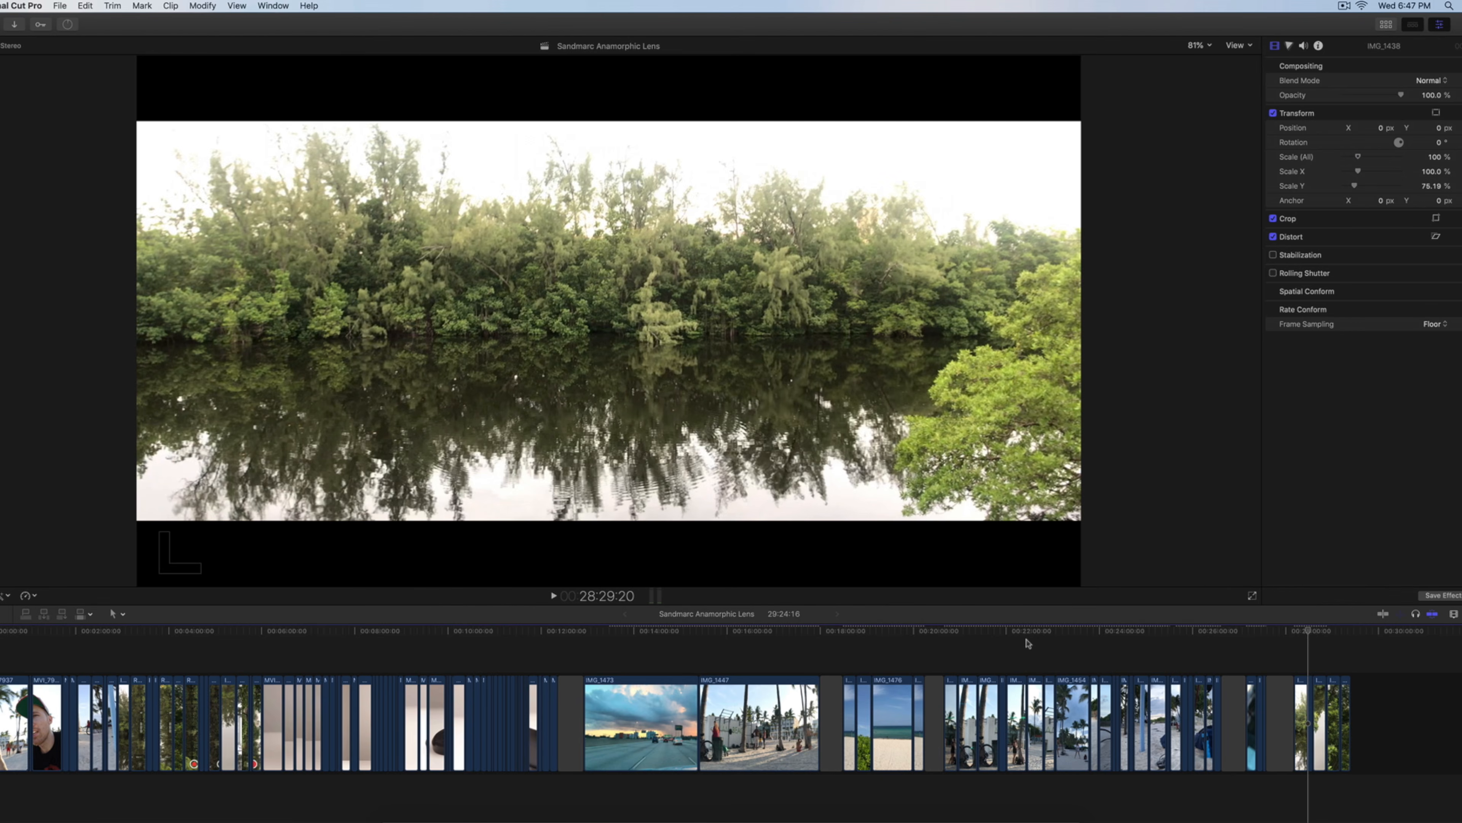
{"action": "left_click", "coordinate": [1027, 641]}
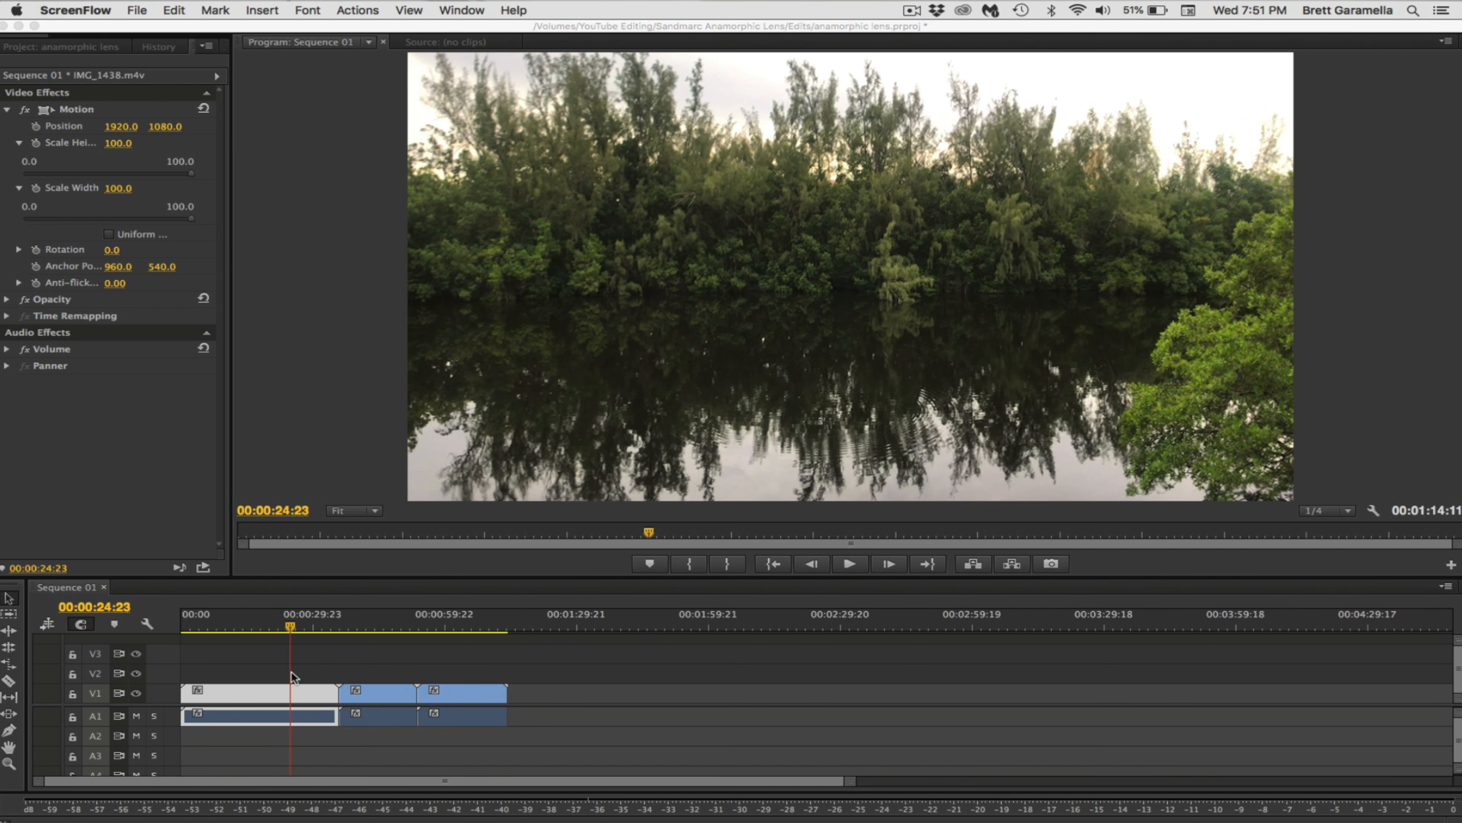
Step: Switch to Premiere Pro, look over the project's media items, and return to the effect controls
{"action": "left_click", "coordinate": [33, 43]}
{"action": "left_click", "coordinate": [52, 45]}
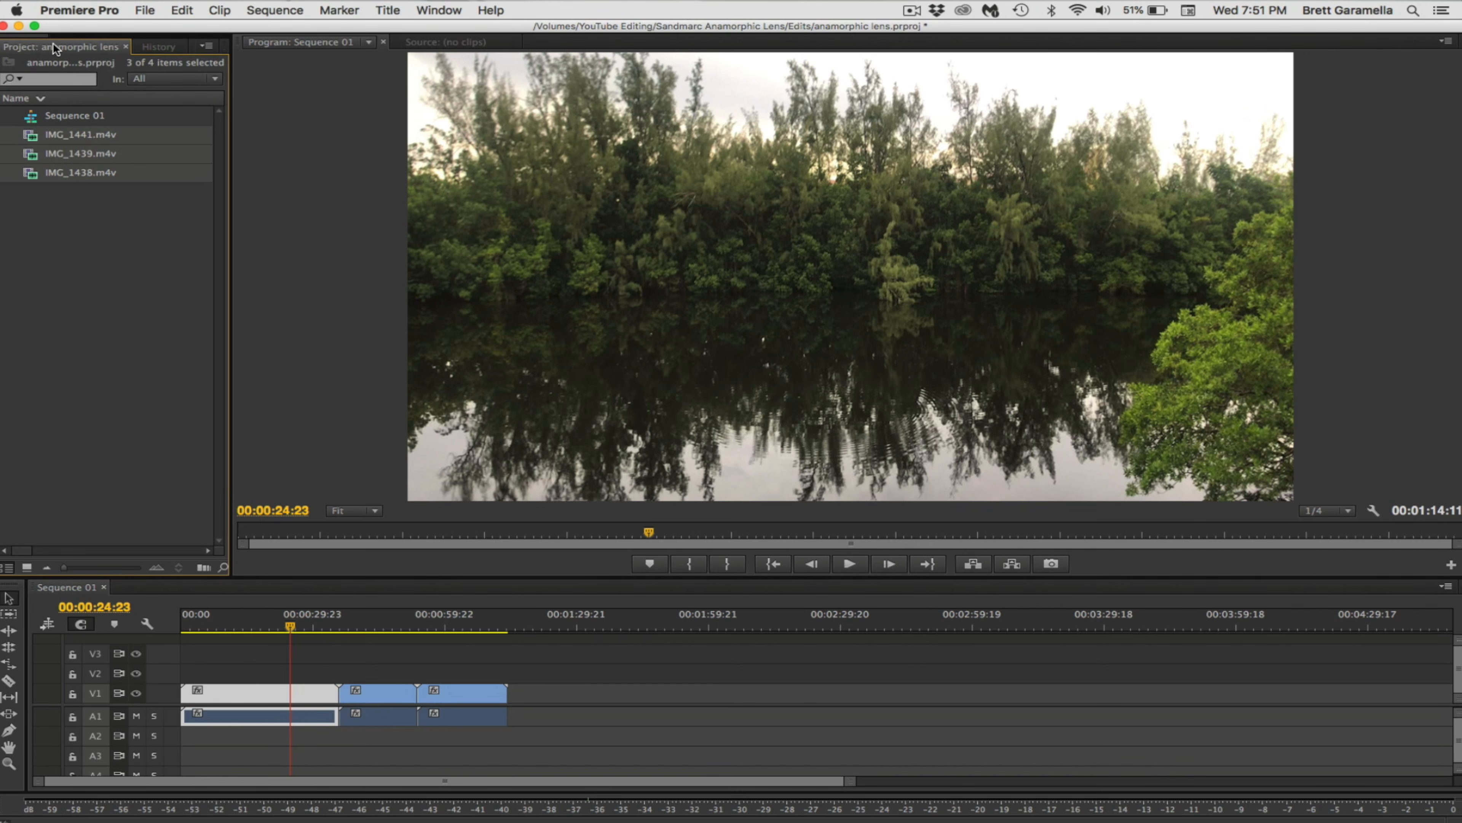
{"action": "left_click_drag", "start_coordinate": [39, 36], "coordinate": [76, 35]}
{"action": "left_click", "coordinate": [78, 44]}
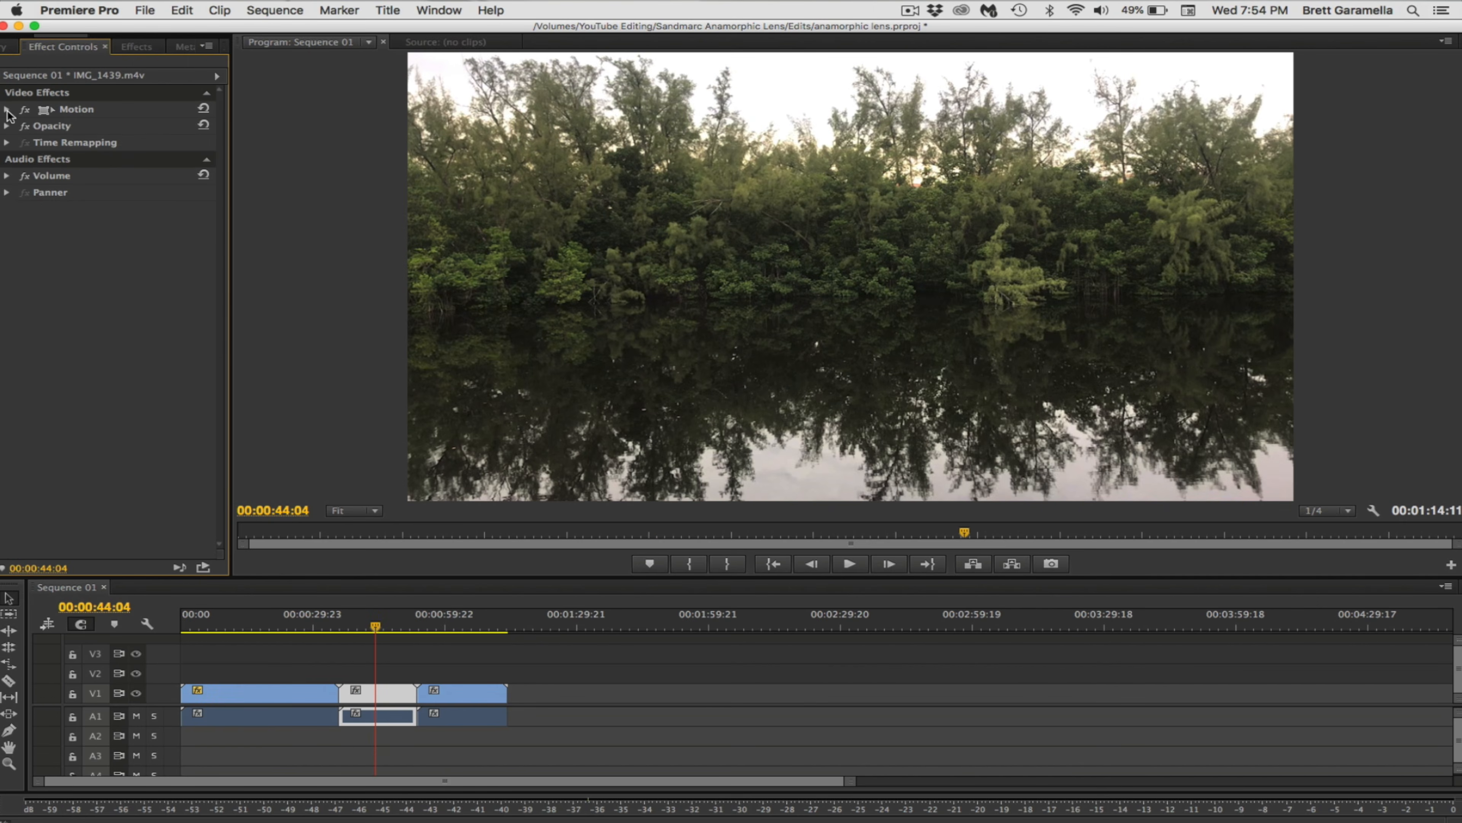
Step: Turn off Uniform Scale in the Motion settings of IMG_1439.m4v and expand its separate height and width scale controls
{"action": "left_click", "coordinate": [7, 109]}
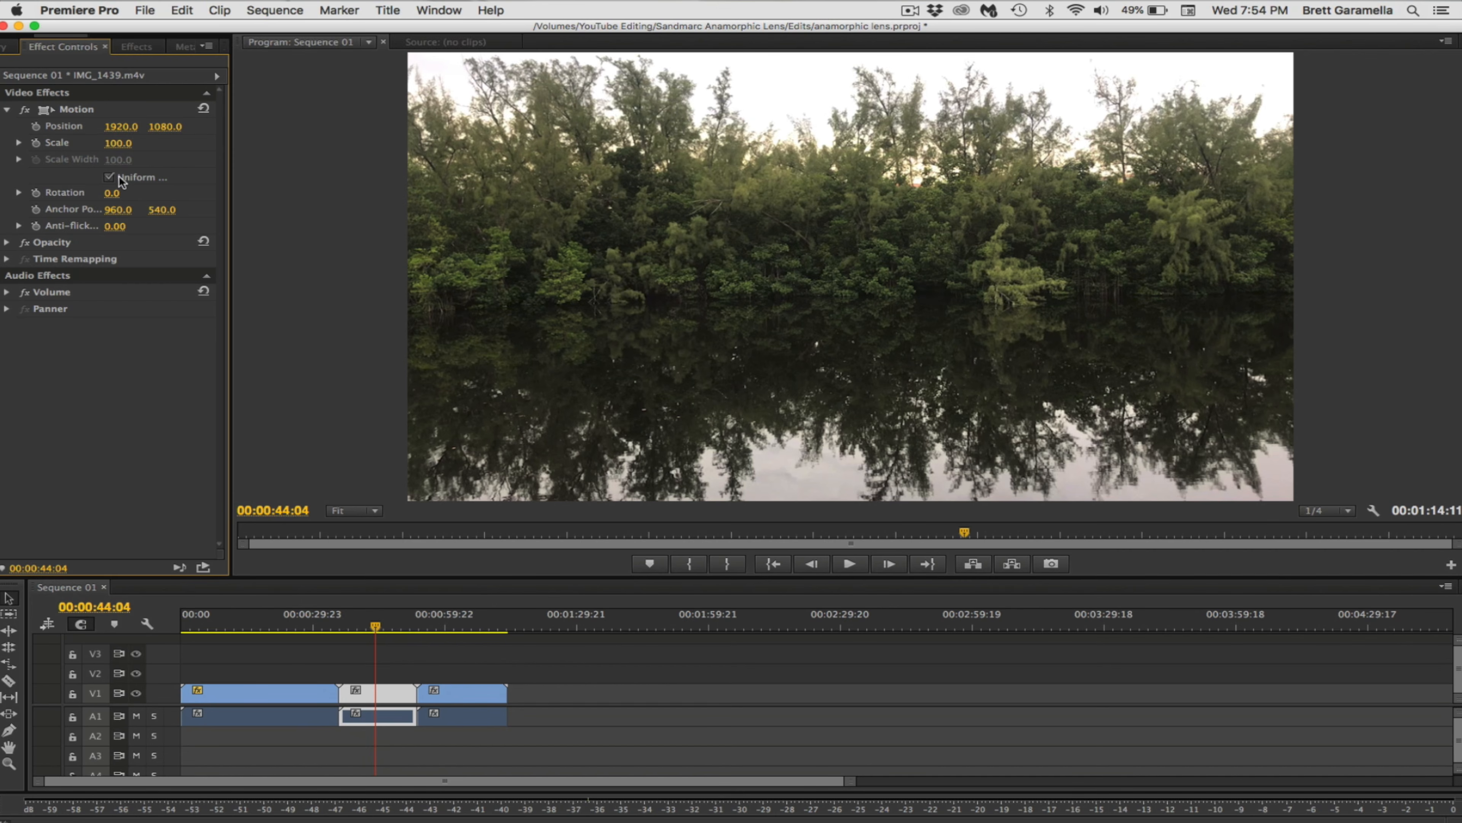
{"action": "left_click_drag", "start_coordinate": [231, 177], "coordinate": [311, 177]}
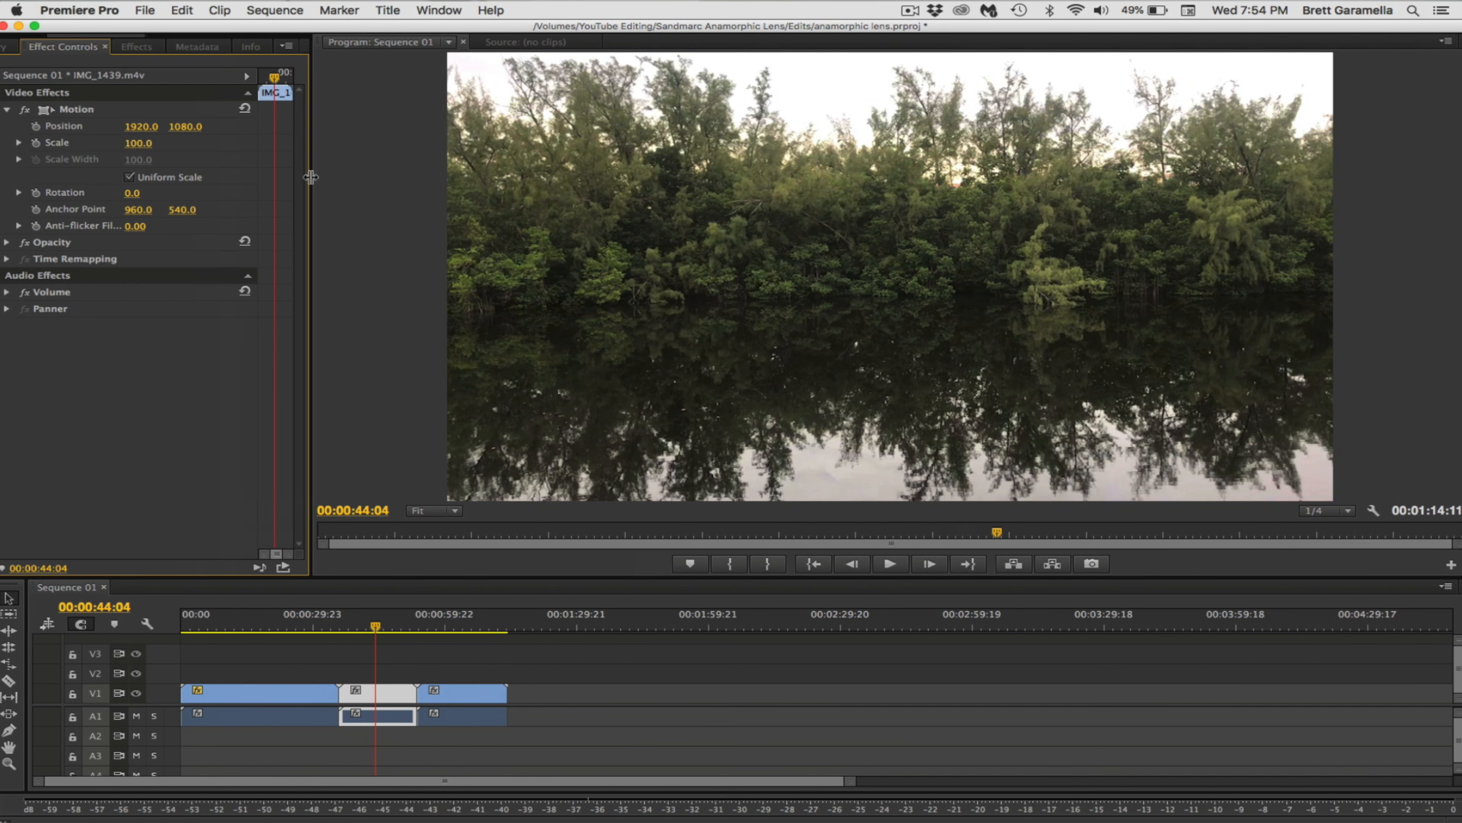
{"action": "left_click", "coordinate": [129, 178]}
{"action": "left_click", "coordinate": [19, 159]}
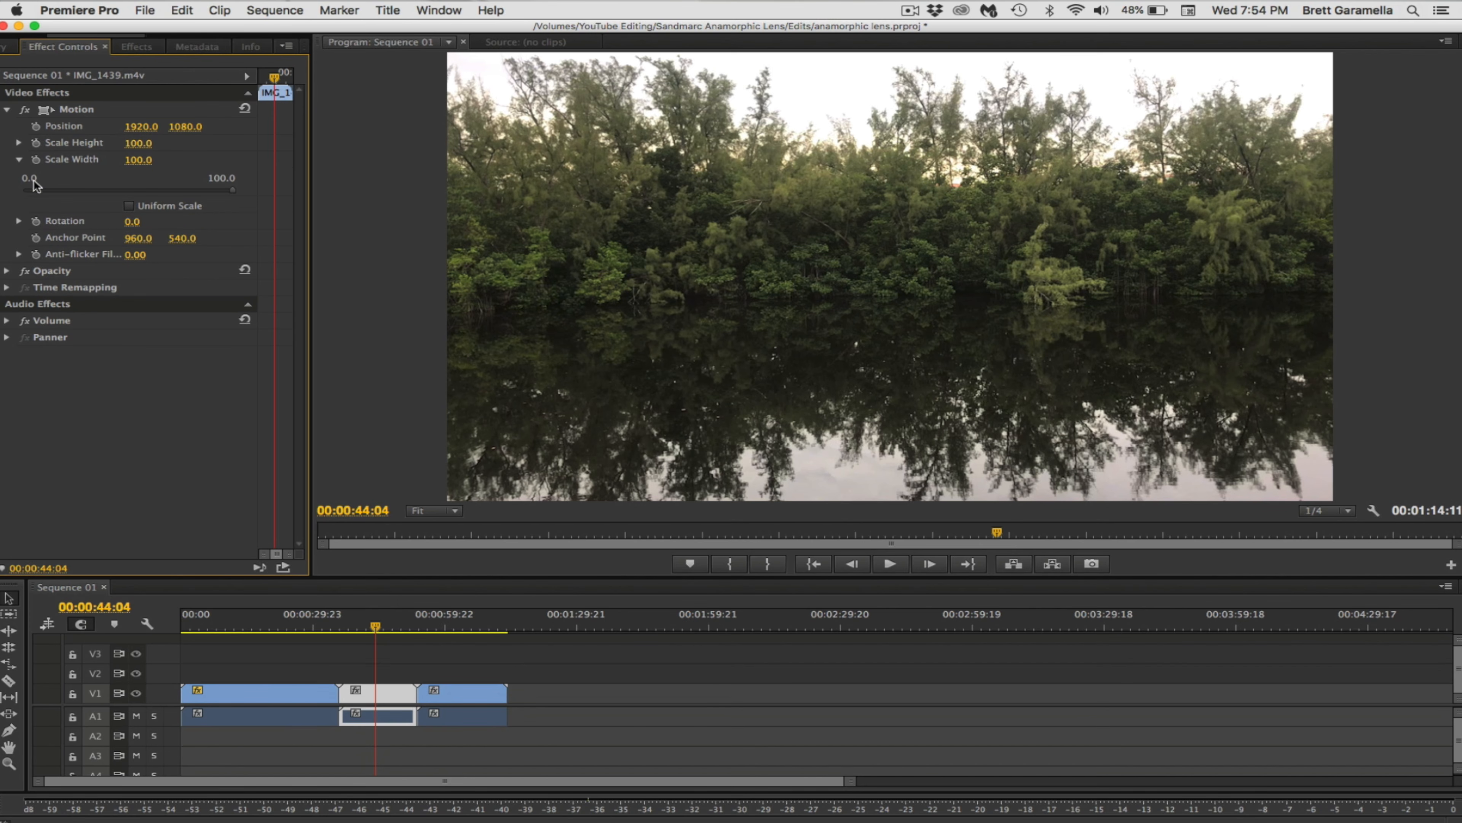
{"action": "left_click", "coordinate": [18, 142]}
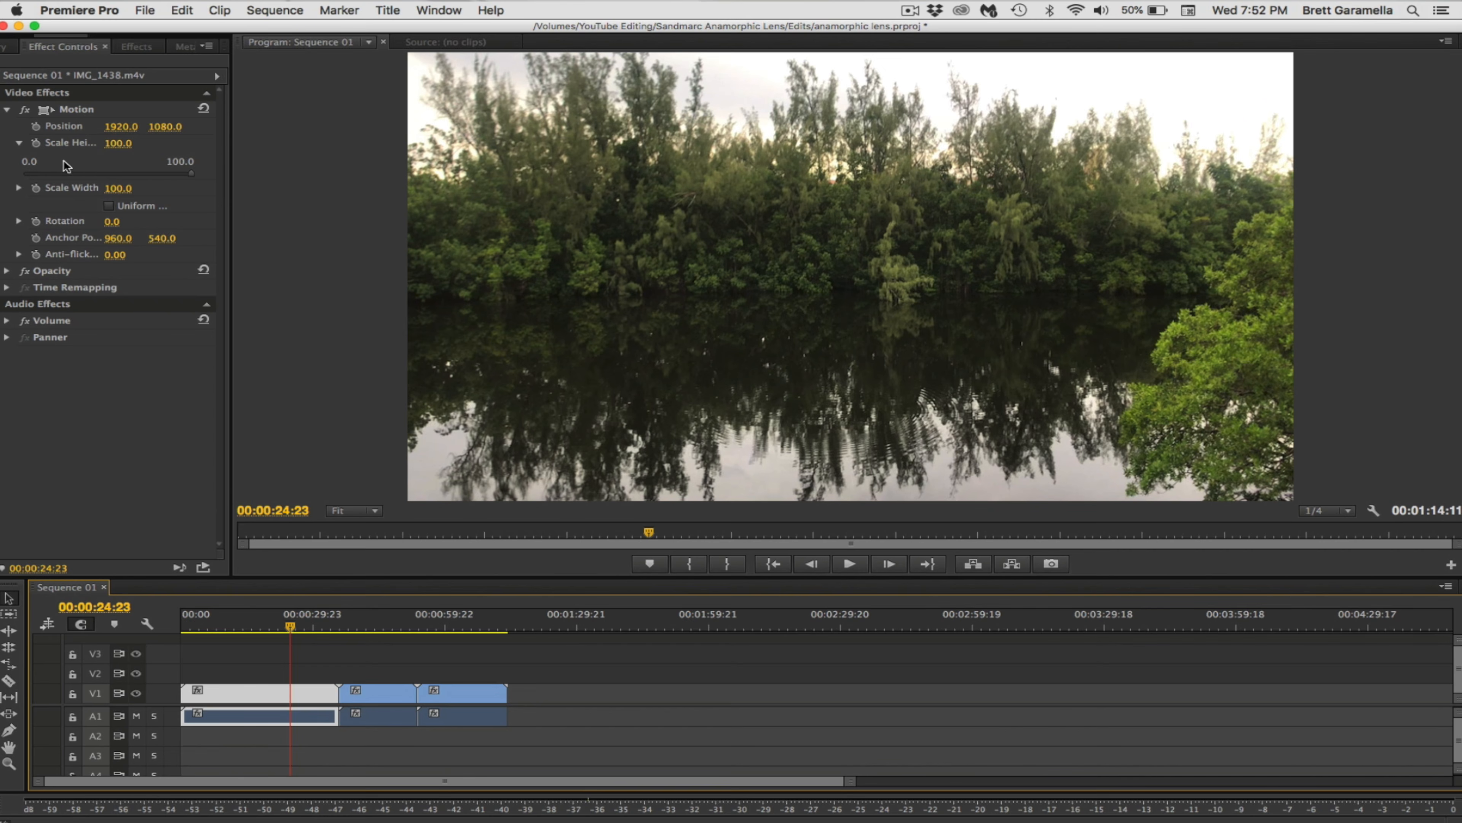
Step: Set the Scale Height of IMG_1438.m4v to 75.2, keeping its width scale separate
{"action": "left_click", "coordinate": [122, 143]}
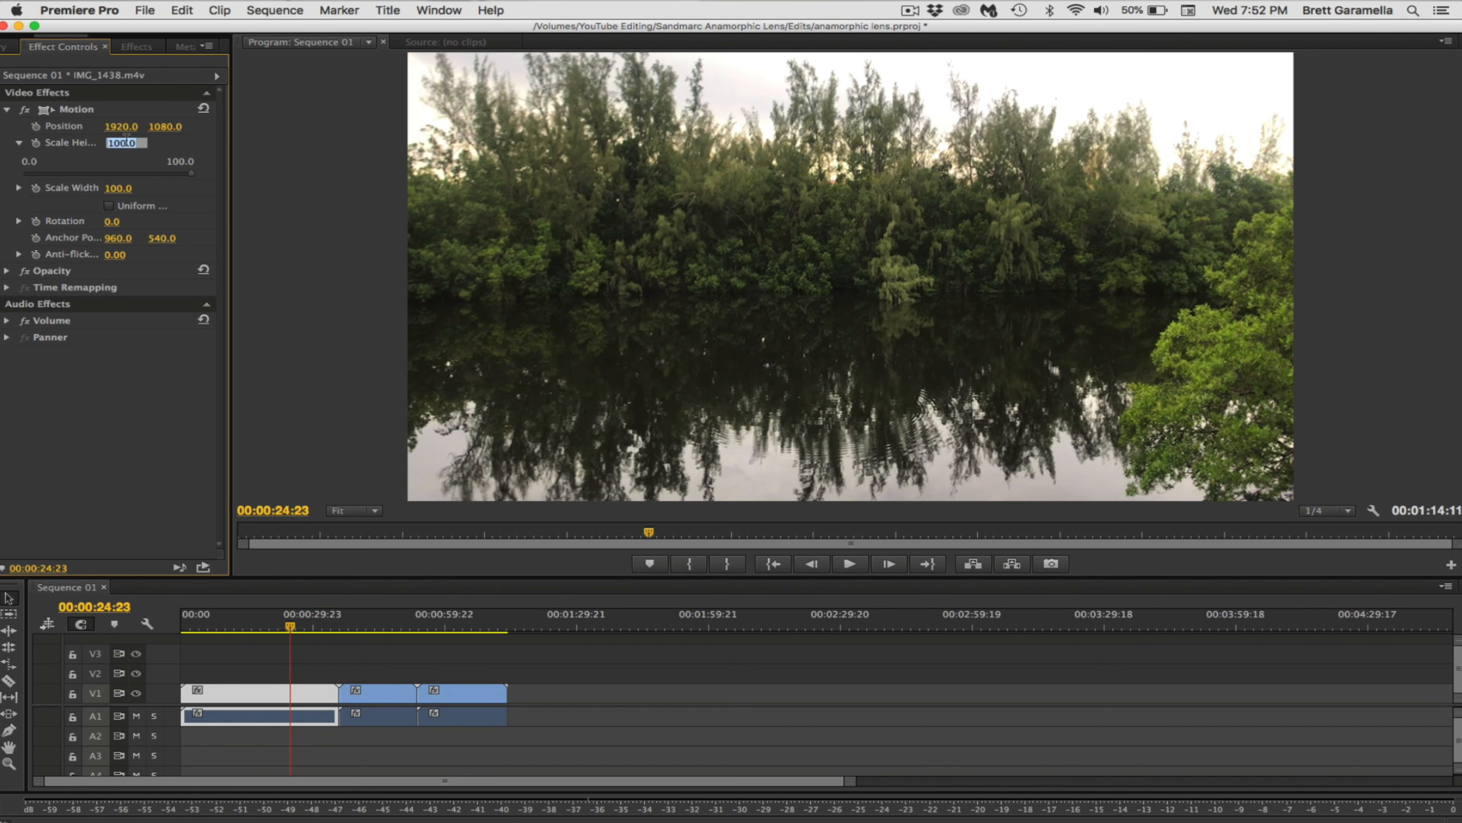
{"action": "type", "text": "75.1"}
{"action": "type", "text": "0"}
{"action": "key", "text": "Return"}
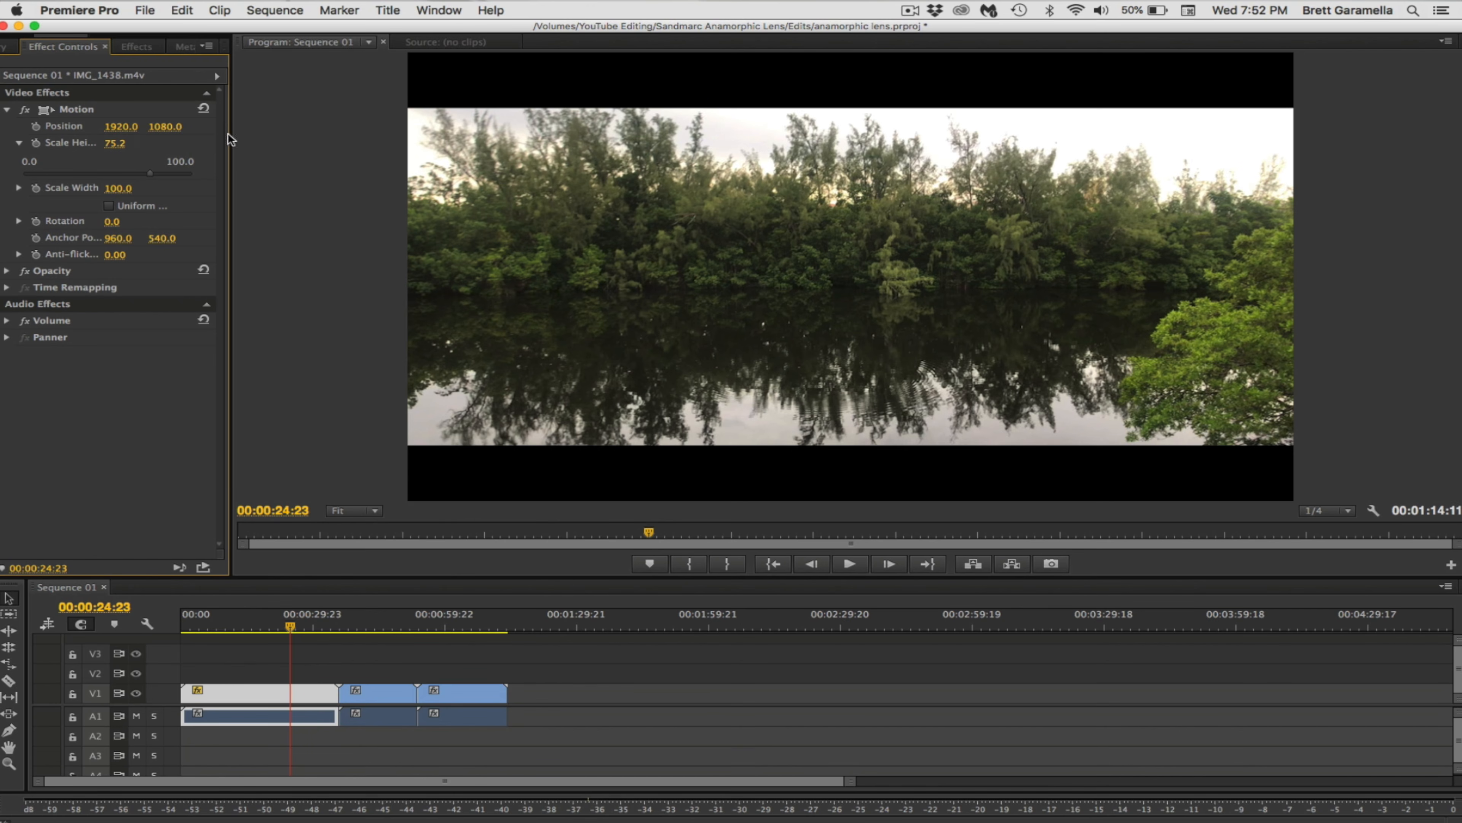
Step: Copy the first clip and paste its volume, channel volume and panner attributes onto the other two clips, keeping Scale Attribute Times enabled
{"action": "left_click", "coordinate": [257, 692]}
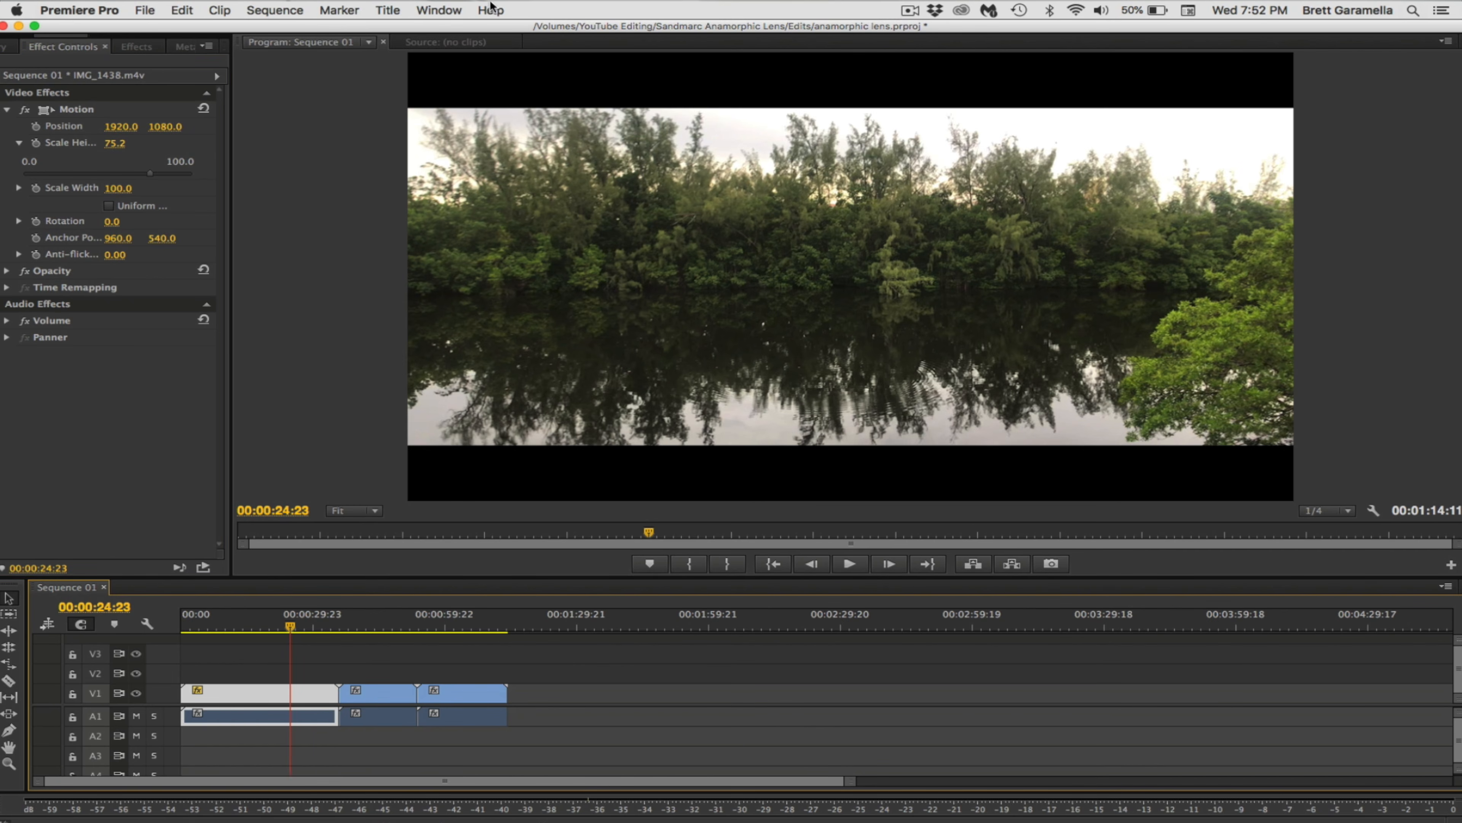
{"action": "left_click", "coordinate": [183, 10]}
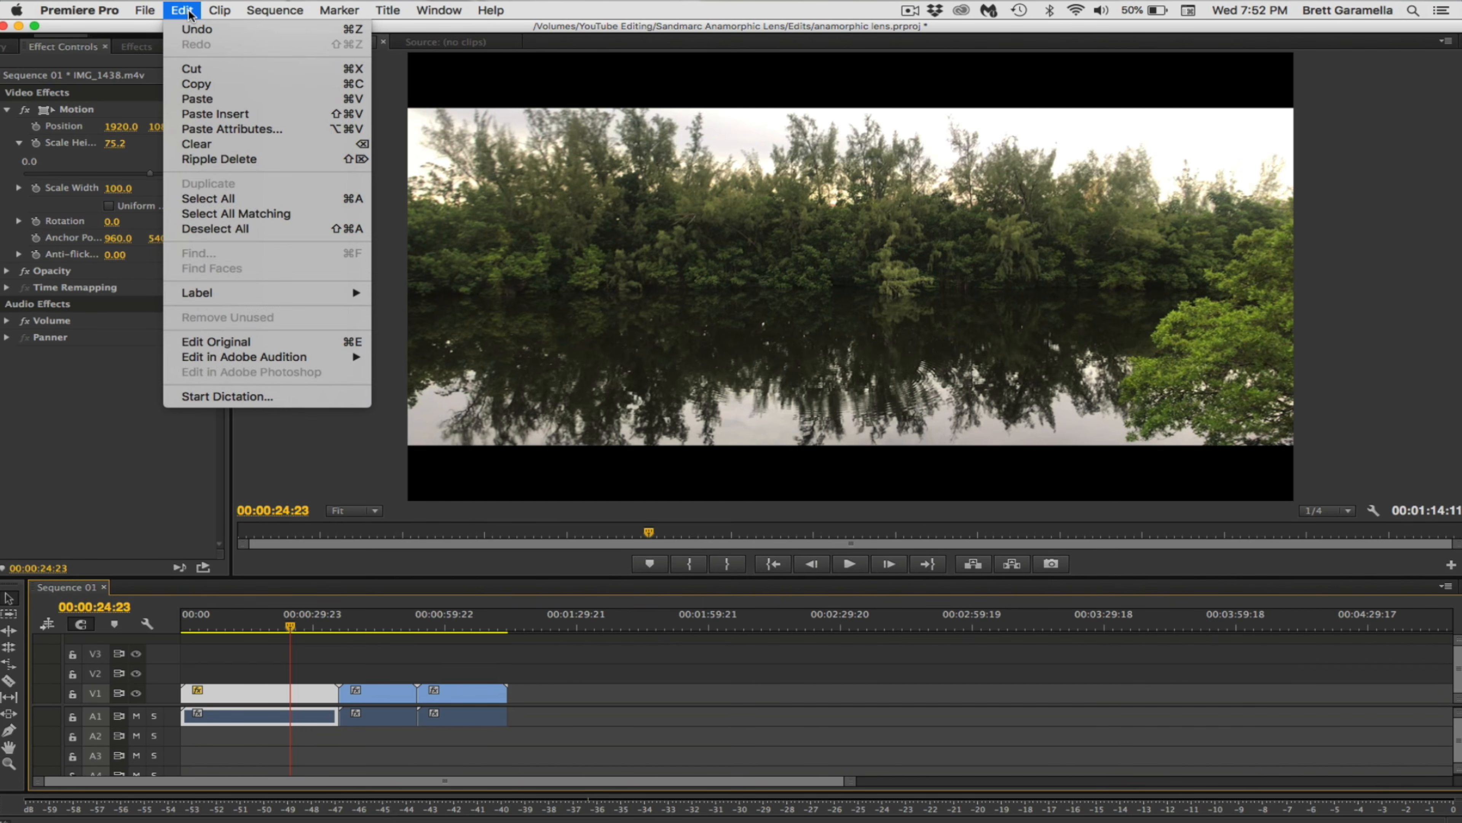
{"action": "left_click", "coordinate": [460, 649]}
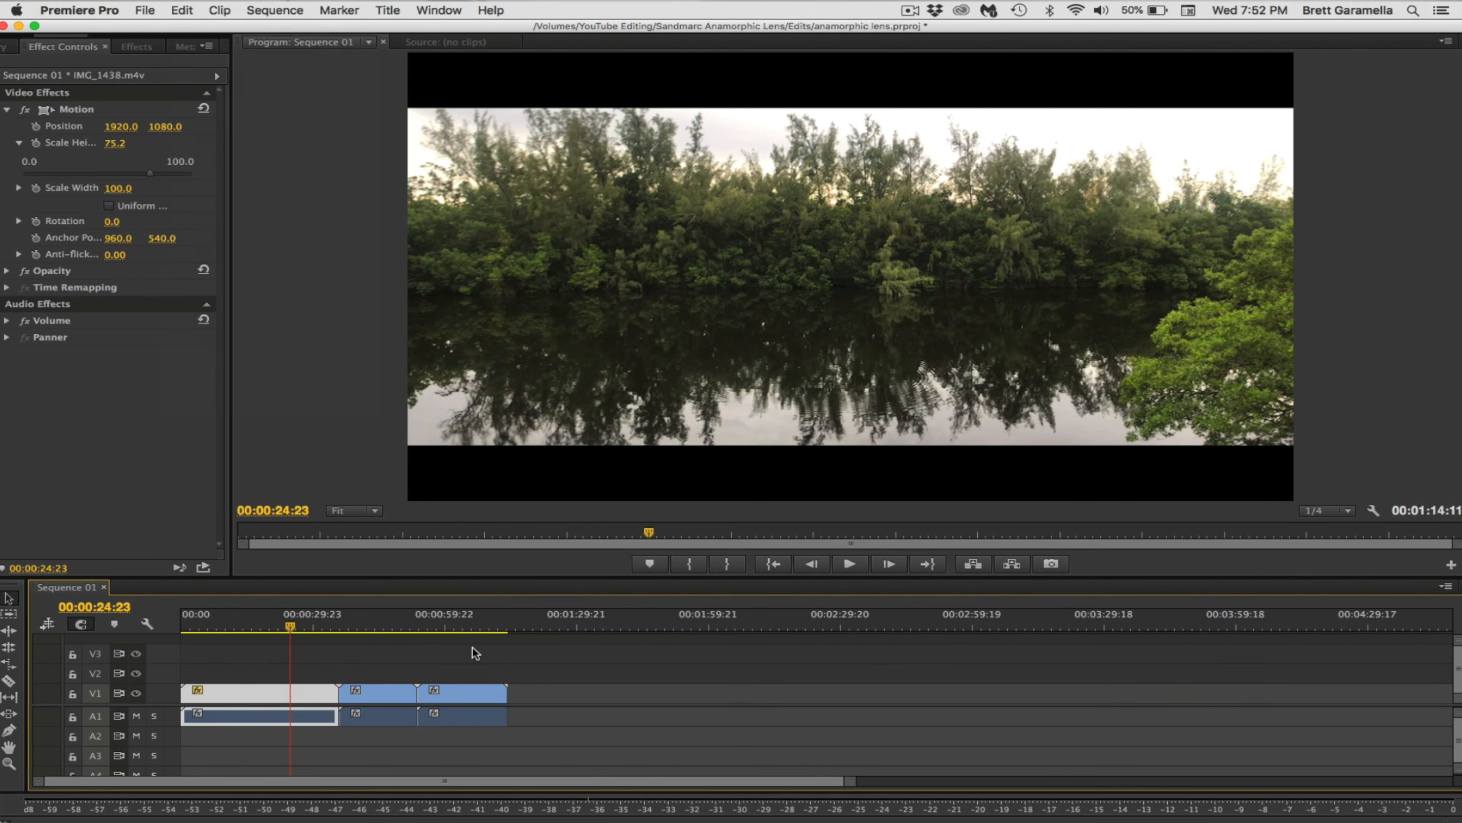
{"action": "left_click_drag", "start_coordinate": [478, 648], "coordinate": [384, 729]}
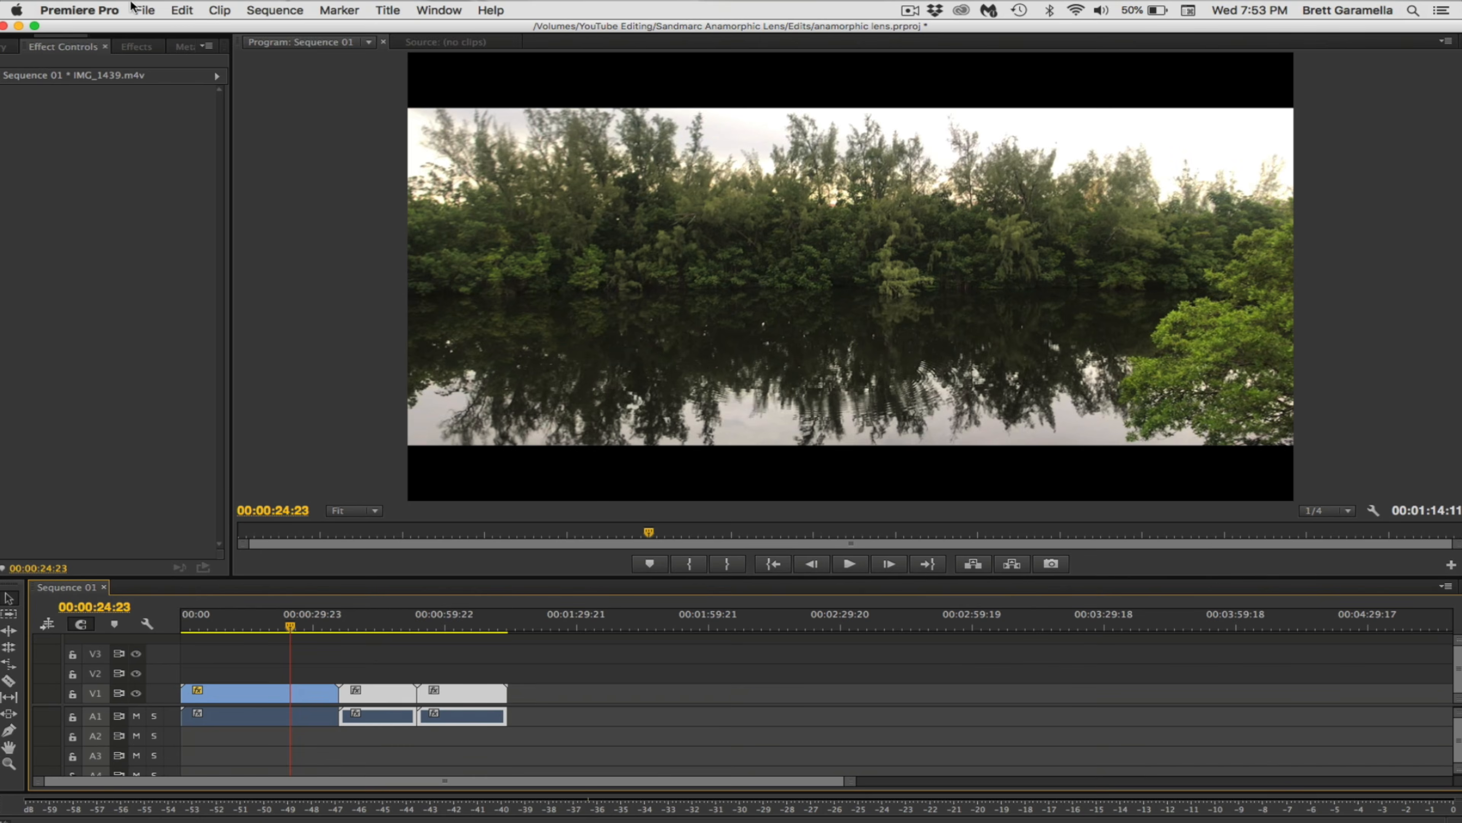
{"action": "left_click", "coordinate": [180, 11]}
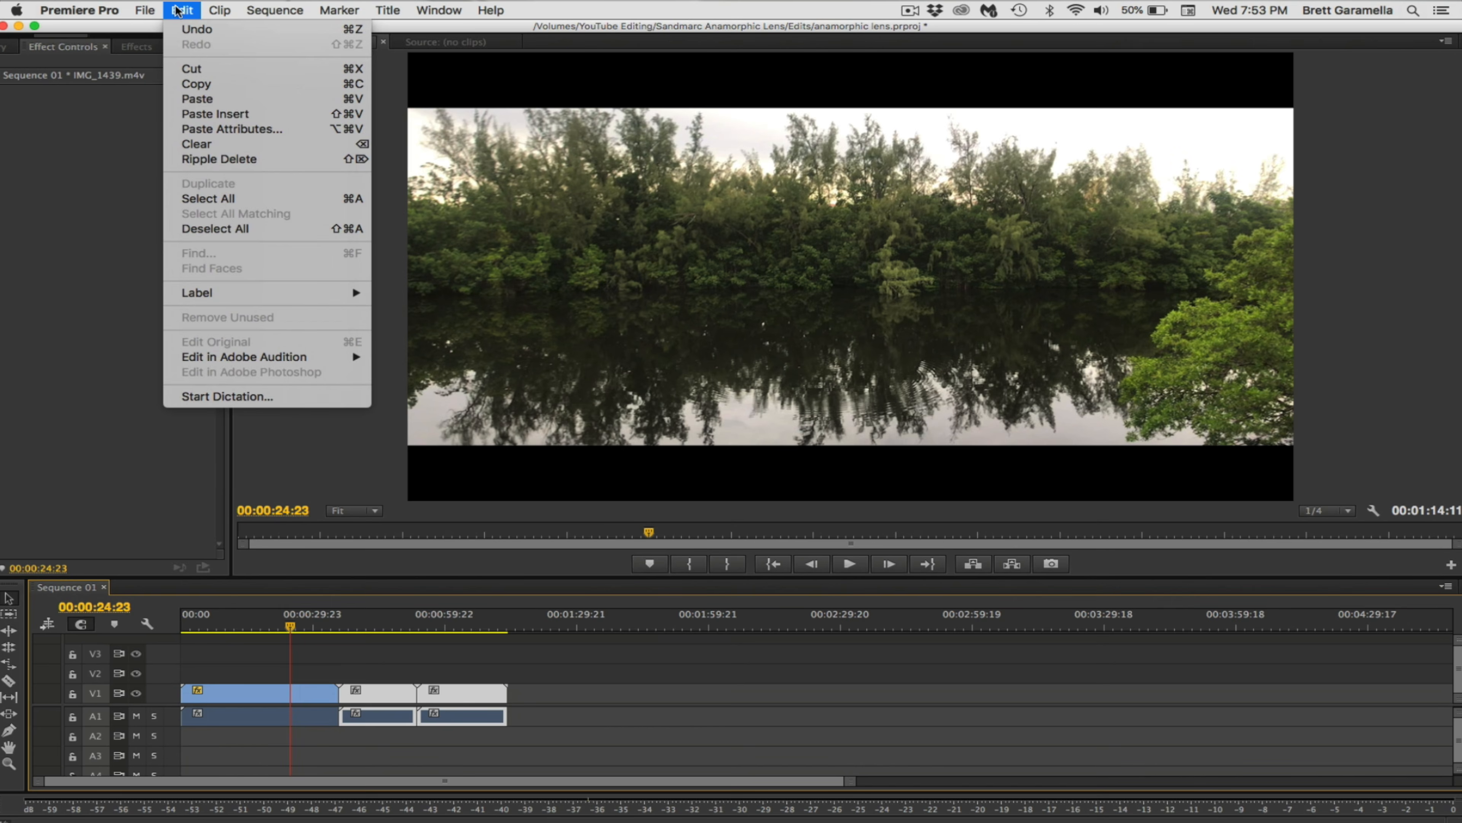
{"action": "left_click", "coordinate": [219, 130]}
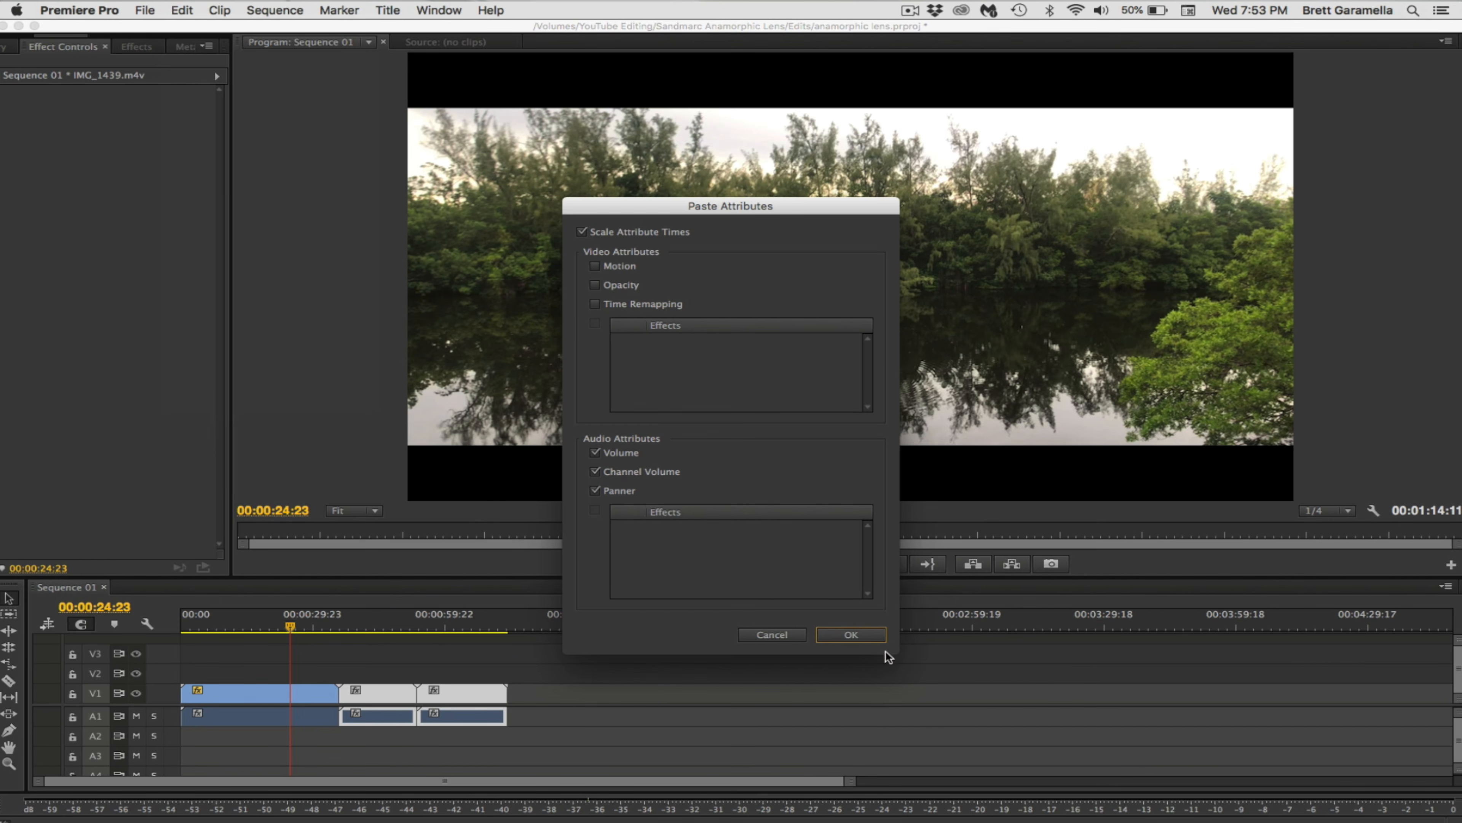
{"action": "left_click", "coordinate": [851, 634]}
Step: Compare the picture across all three timeline clips and examine the effect settings of IMG_1439.m4v and IMG_1441.m4v
{"action": "left_click", "coordinate": [379, 615]}
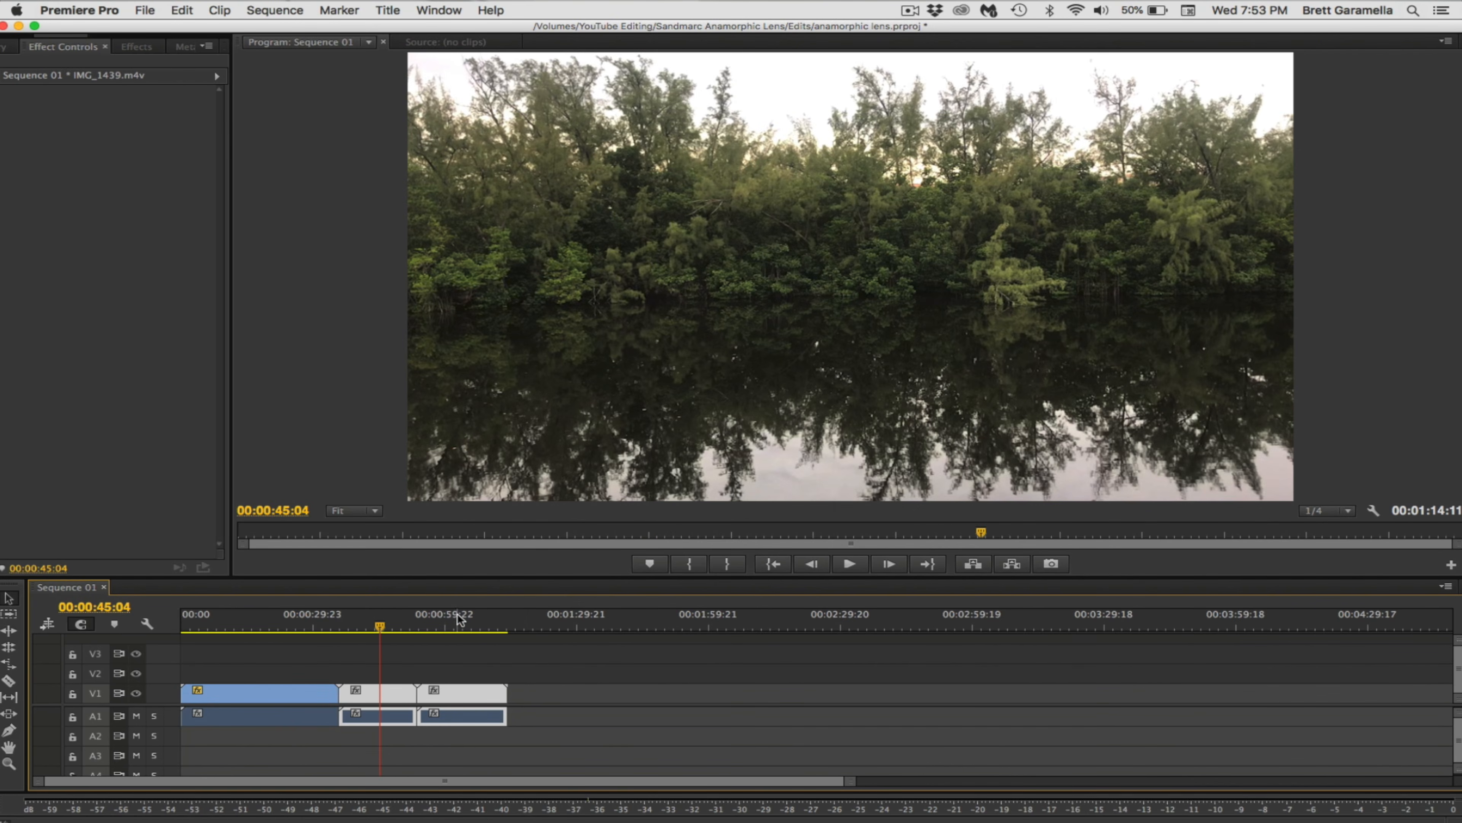
{"action": "left_click", "coordinate": [457, 618]}
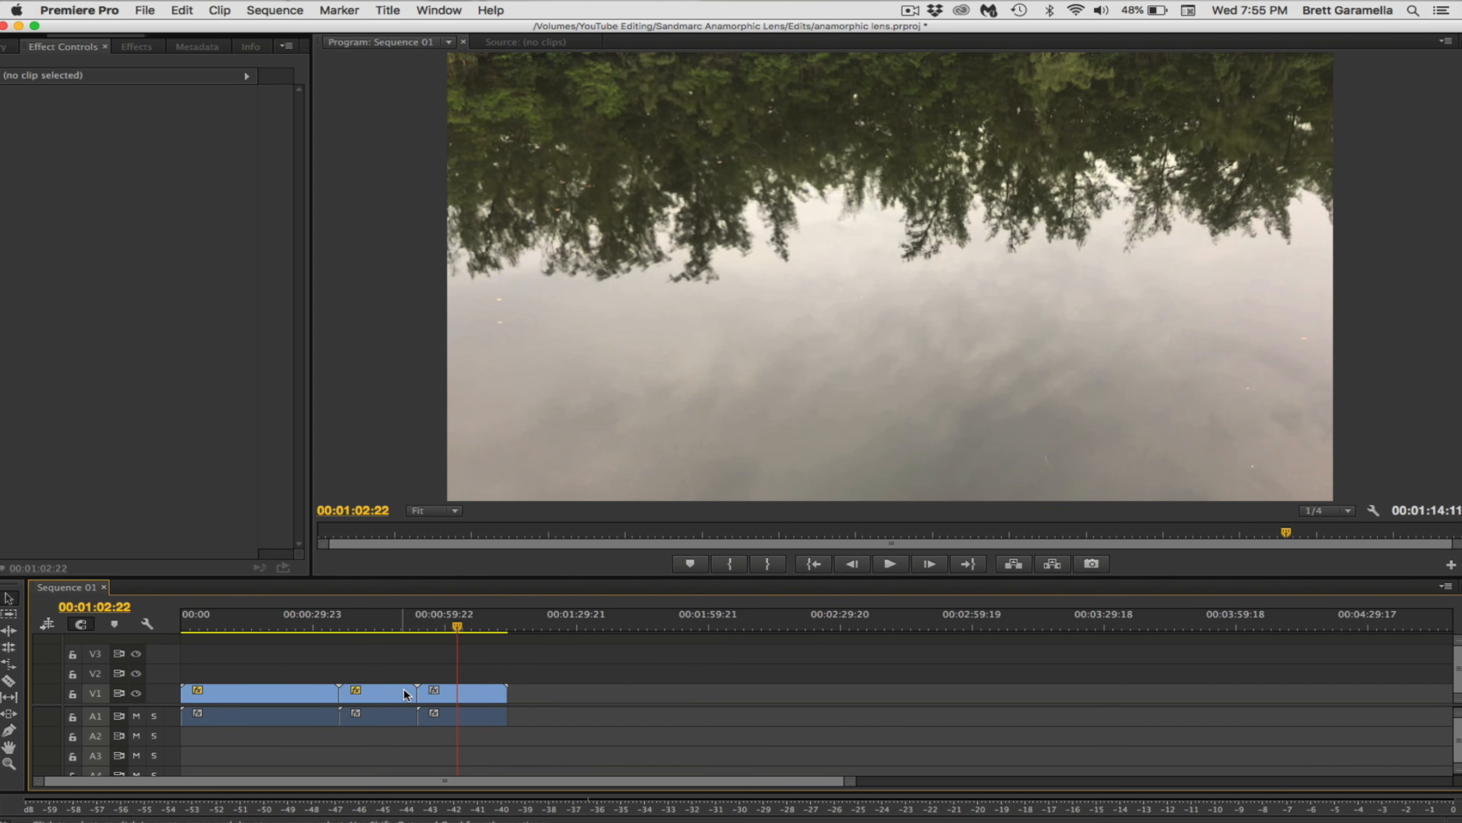
{"action": "left_click", "coordinate": [385, 621]}
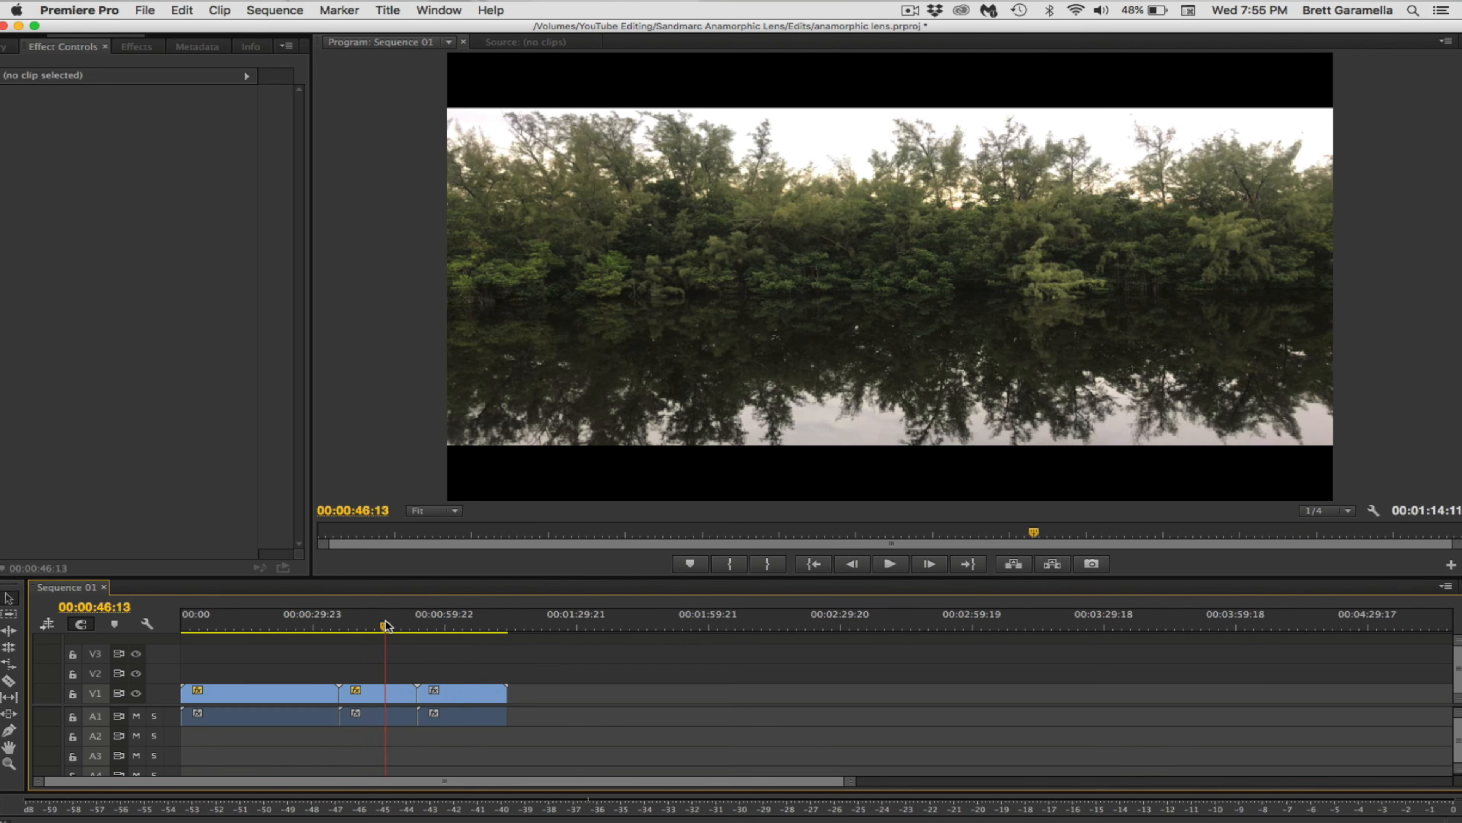
{"action": "left_click", "coordinate": [389, 700]}
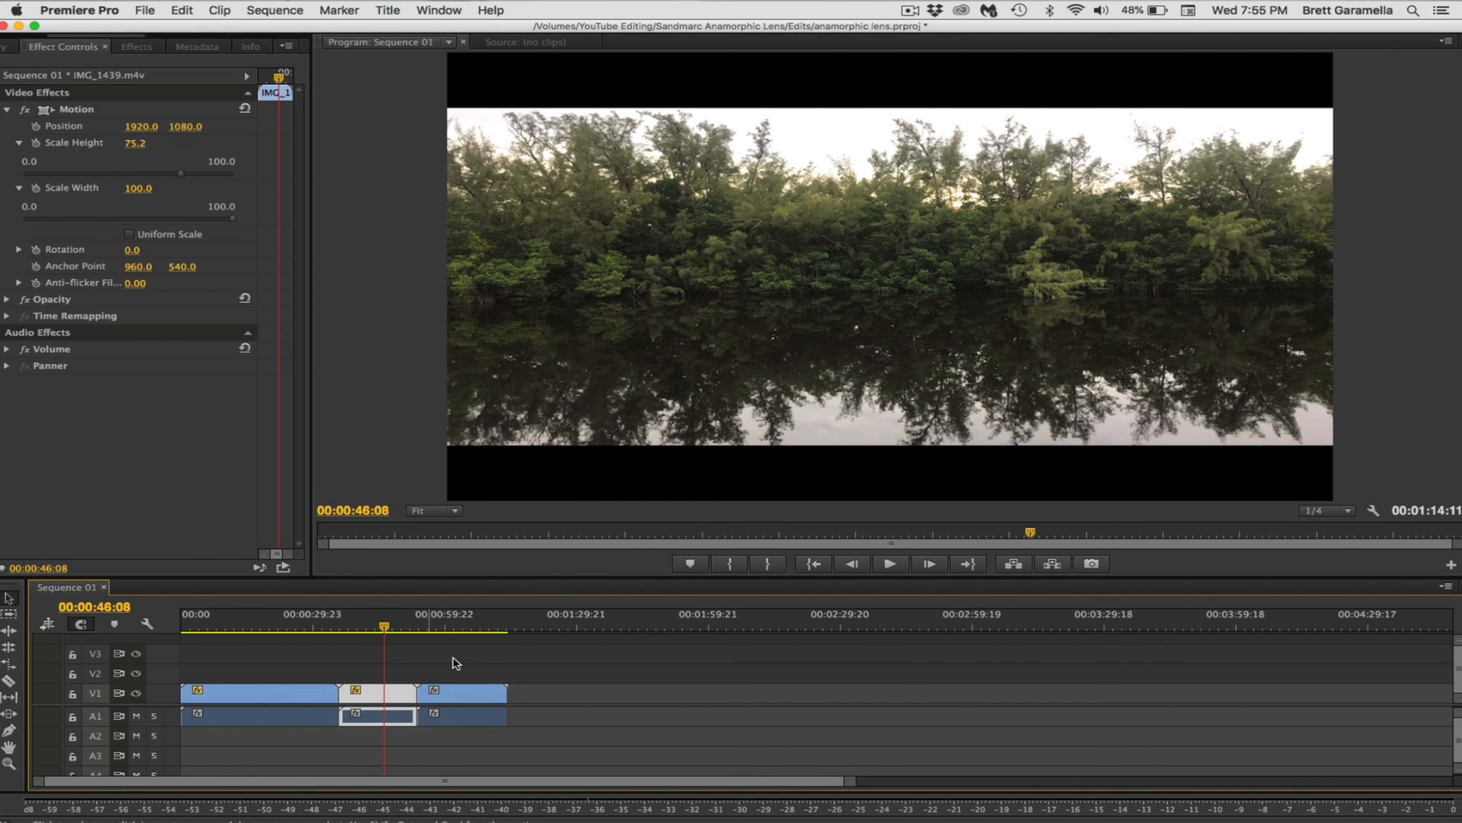
{"action": "left_click", "coordinate": [462, 691]}
{"action": "left_click", "coordinate": [468, 621]}
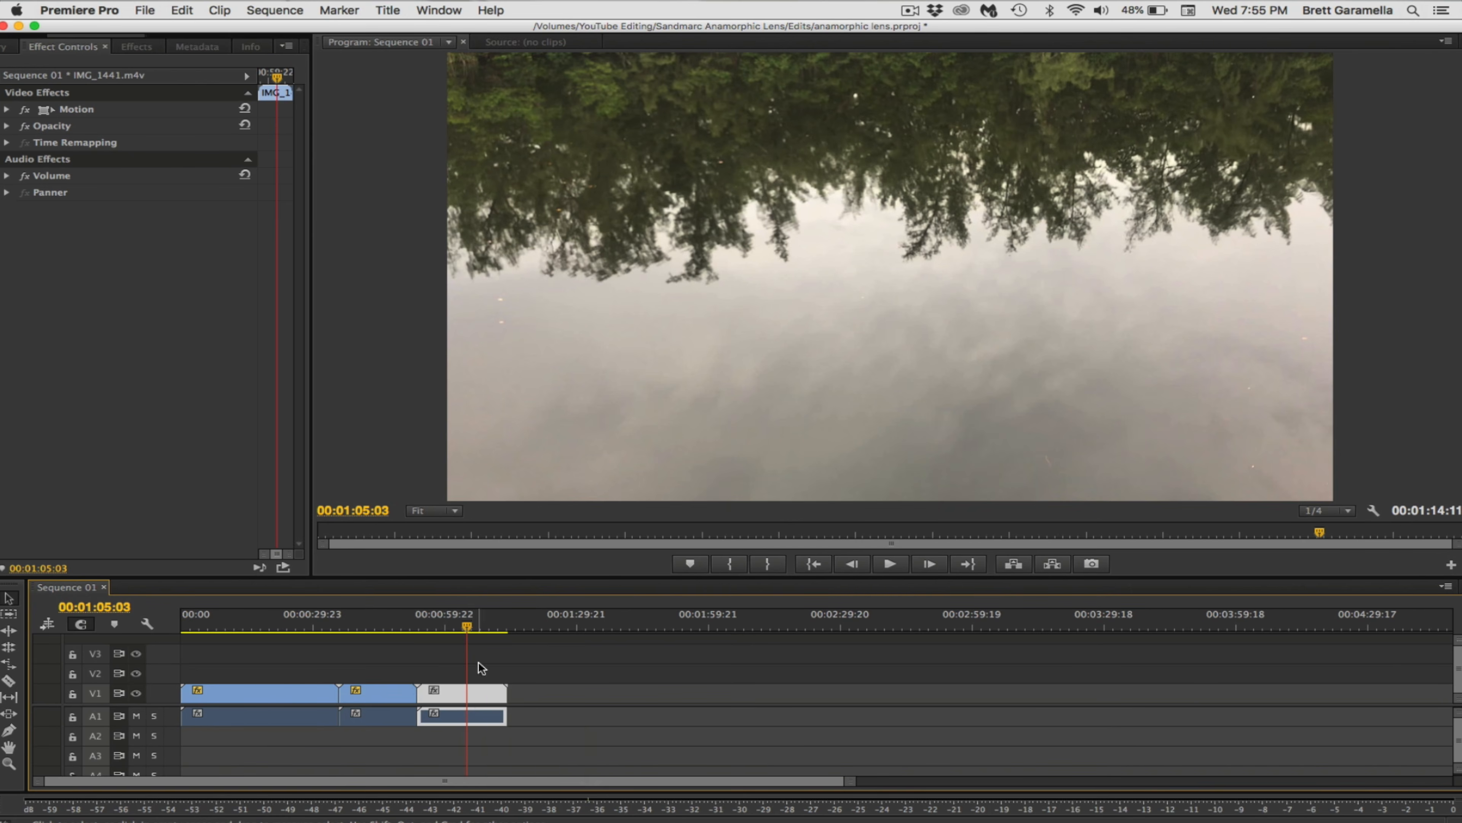
{"action": "left_click", "coordinate": [293, 620]}
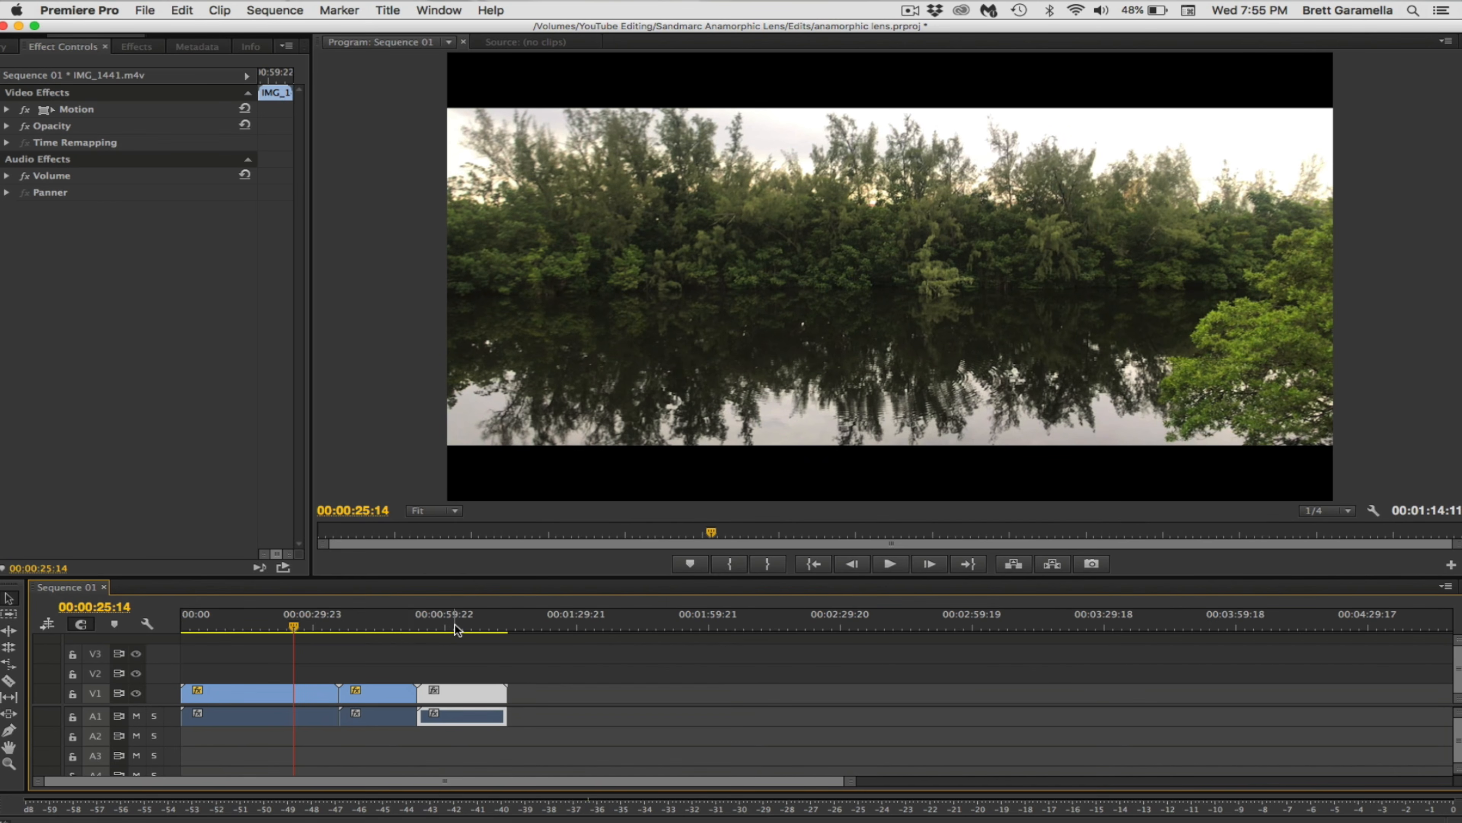